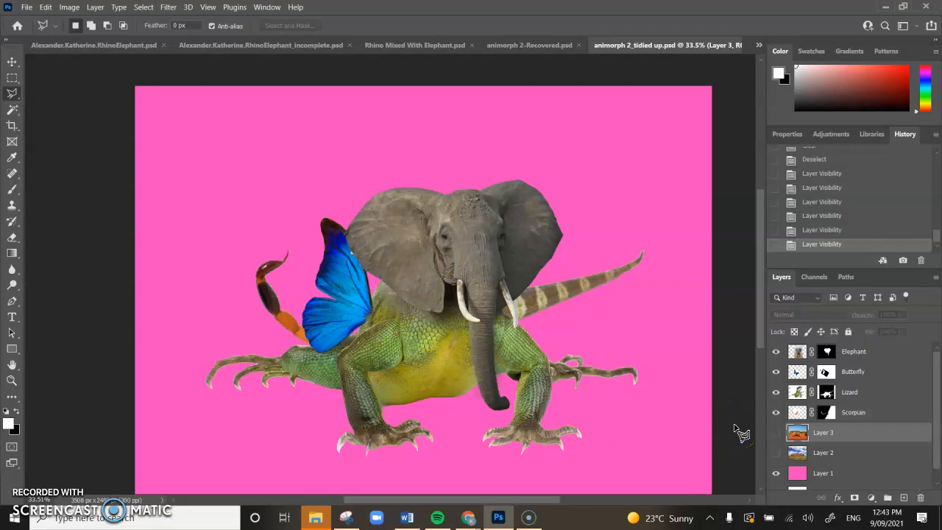
Hide the pink Layer 1 background and duplicate the Elephant, Butterfly, Lizard and Scorpian layers within the same document.
left_click(776, 473)
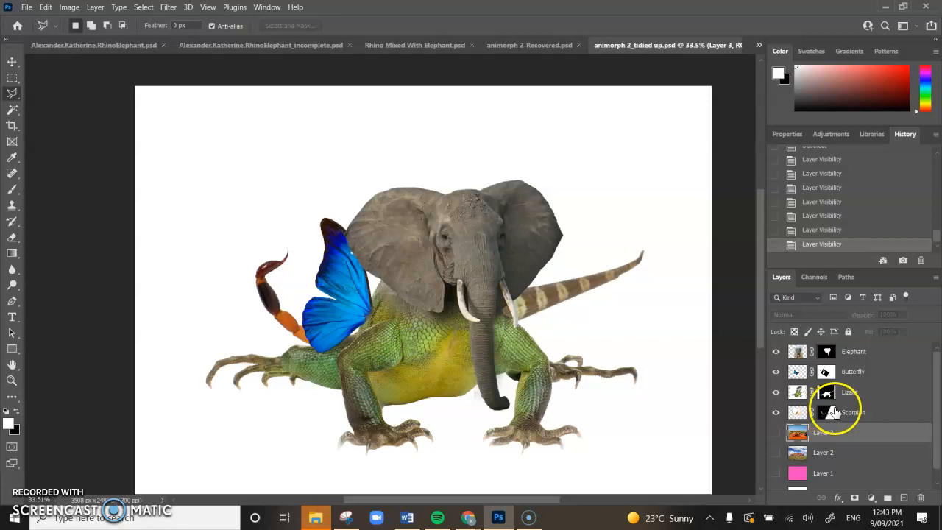
left_click(880, 415)
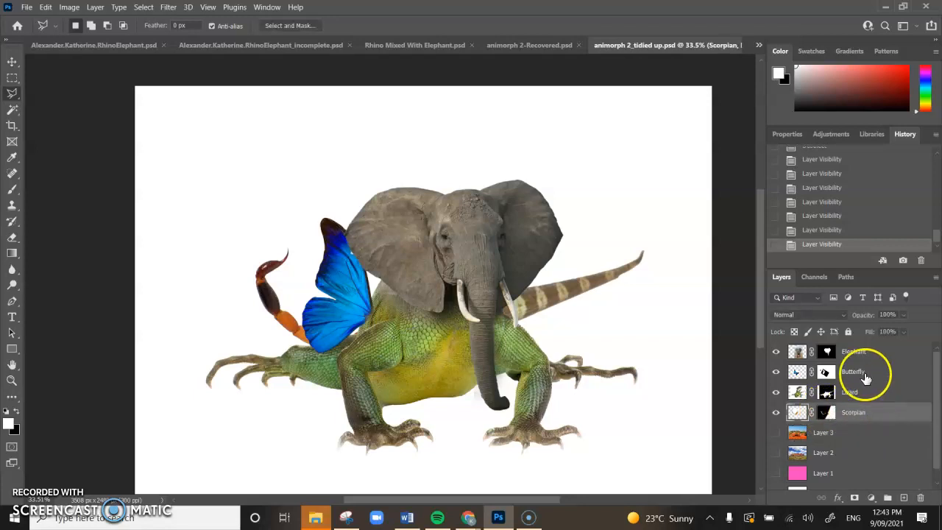
left_click(860, 354)
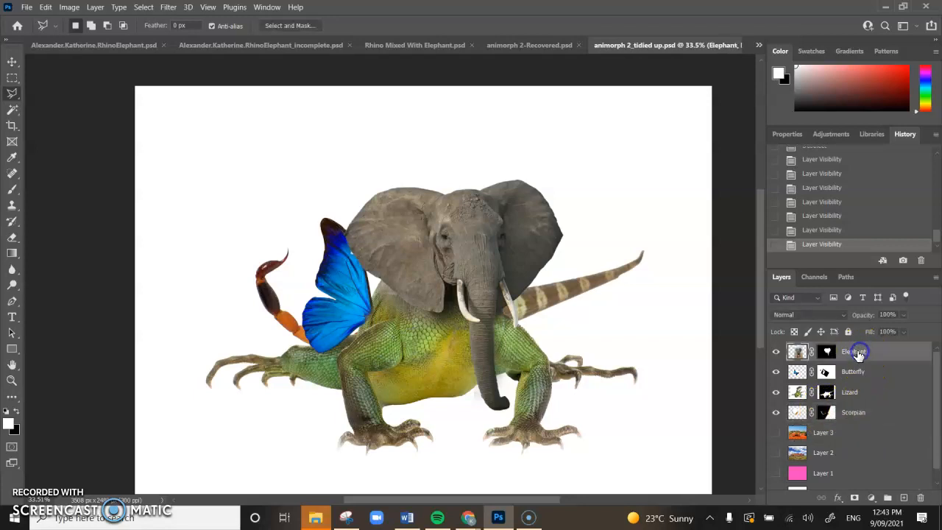
left_click(867, 415, "shift")
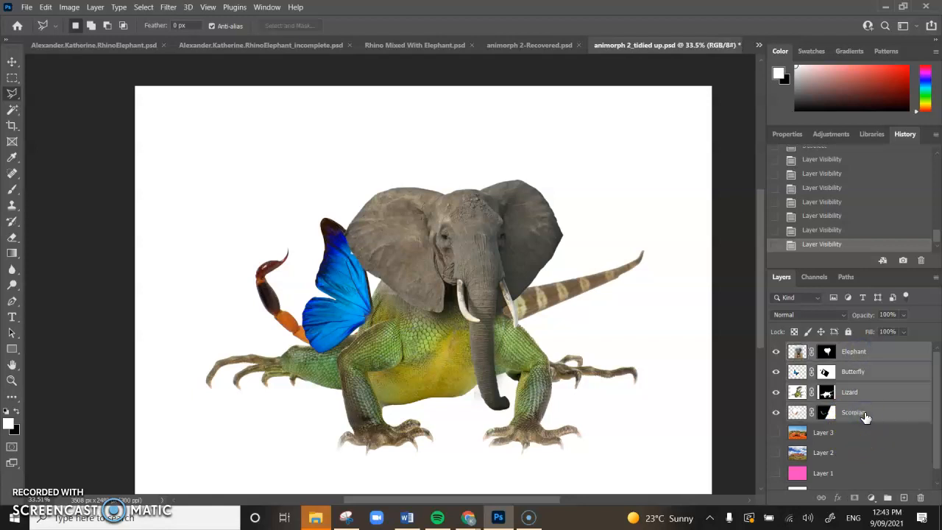
right_click(865, 415)
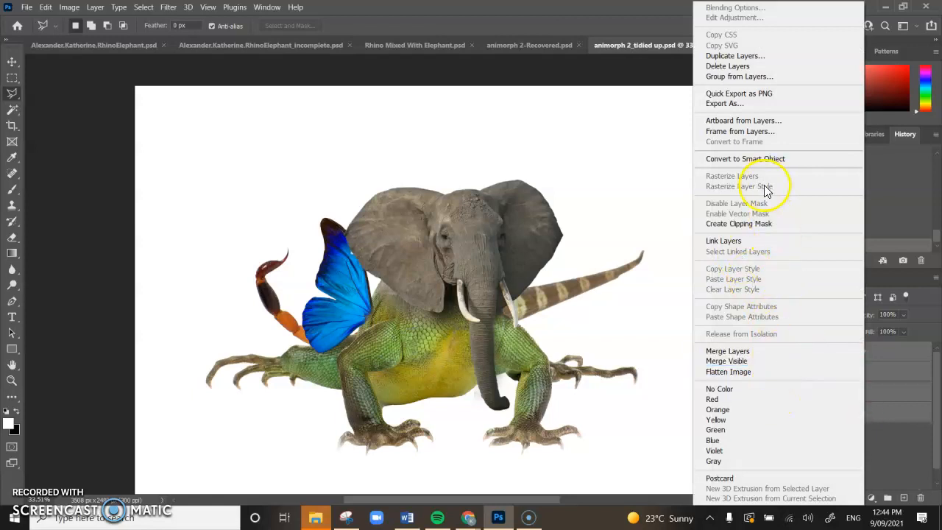
left_click(736, 56)
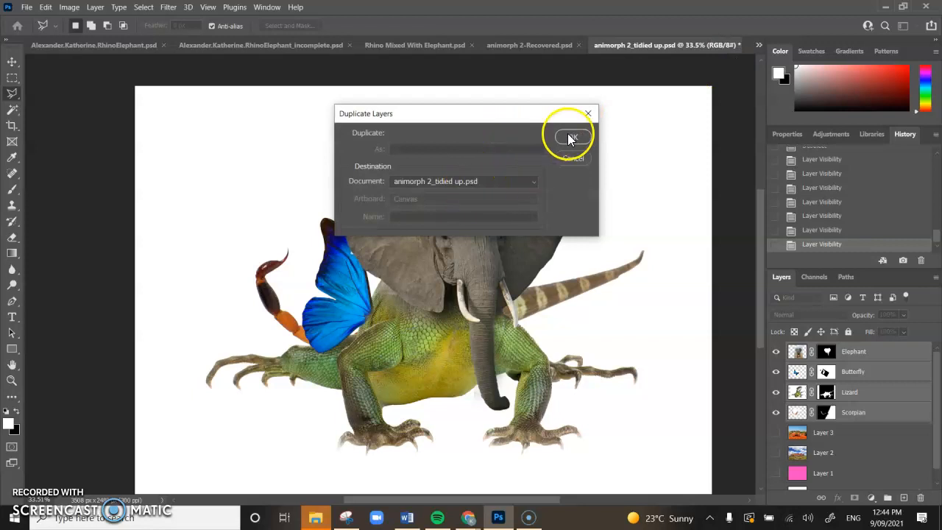
left_click(567, 136)
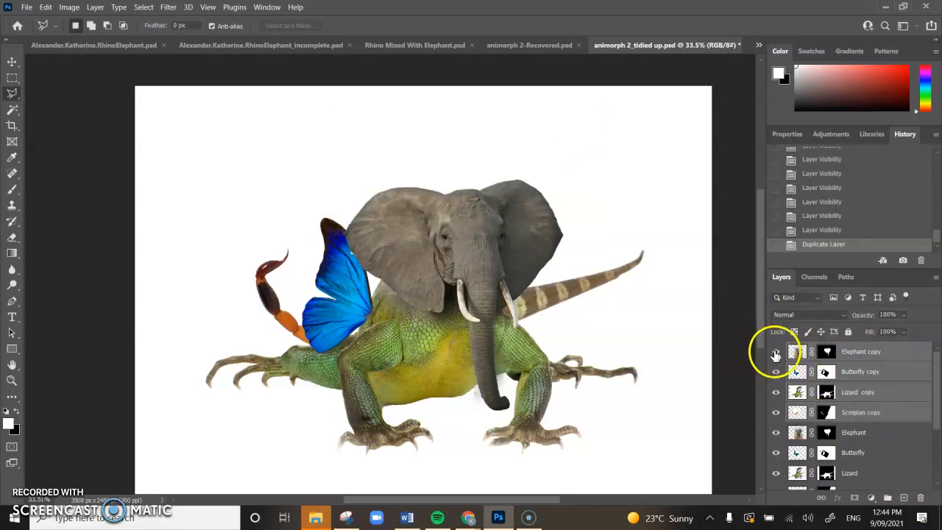
Hide the four duplicated layers and select the image thumbnail of the original Elephant layer instead of its mask.
left_click_drag(776, 352, 776, 414)
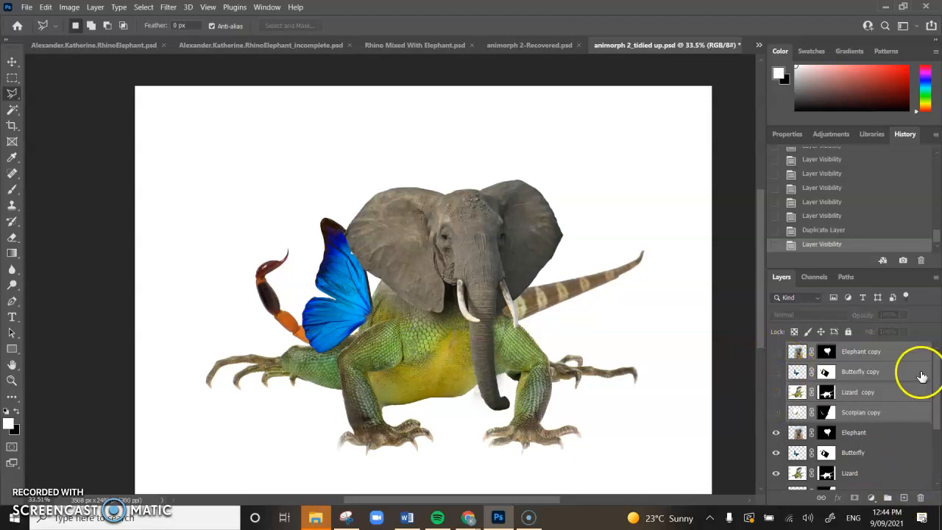
left_click_drag(937, 386, 940, 430)
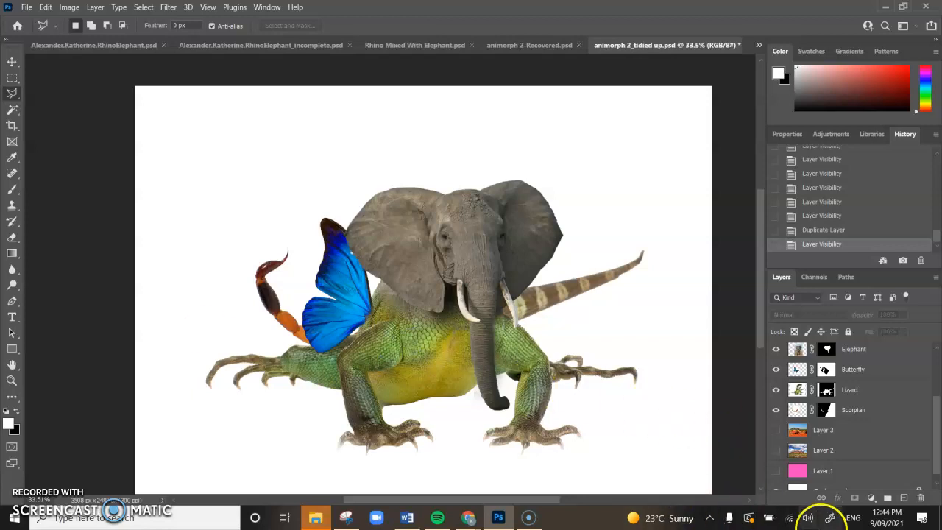
left_click(827, 351)
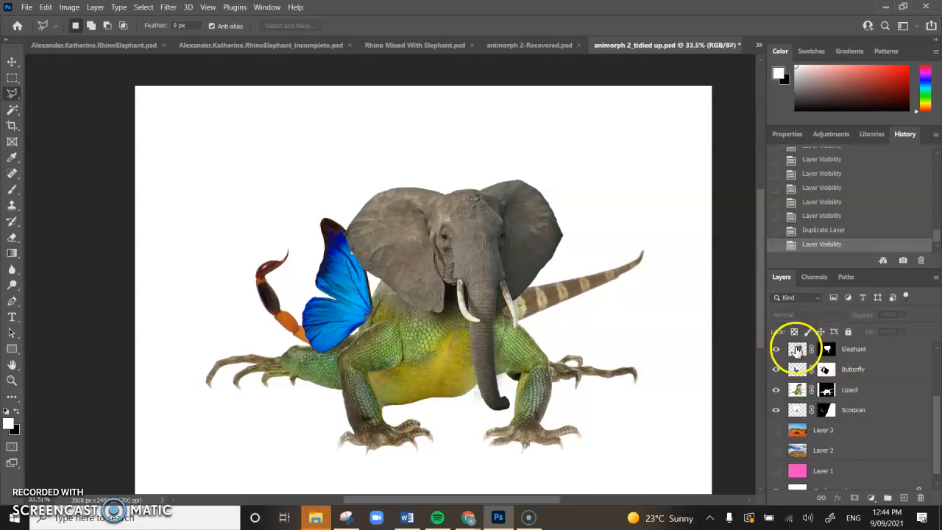
left_click(796, 351)
left_click(828, 352)
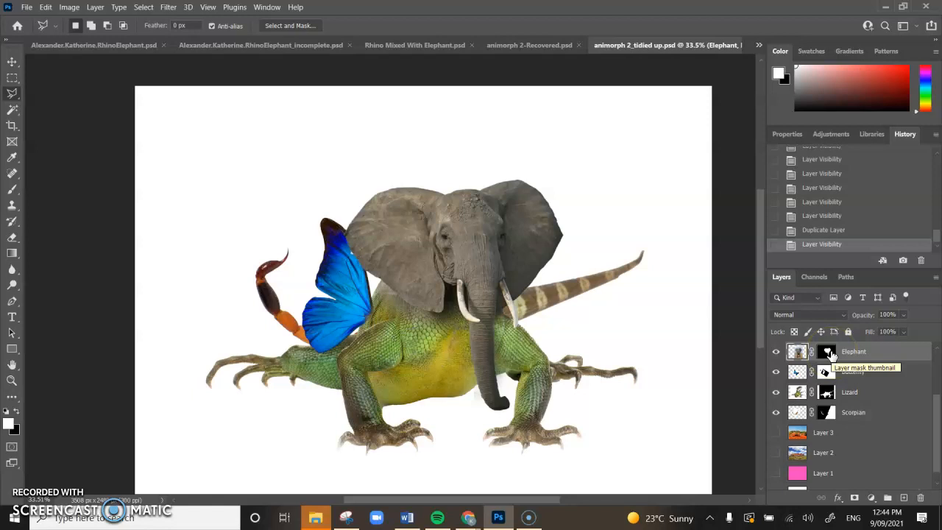
left_click(796, 351)
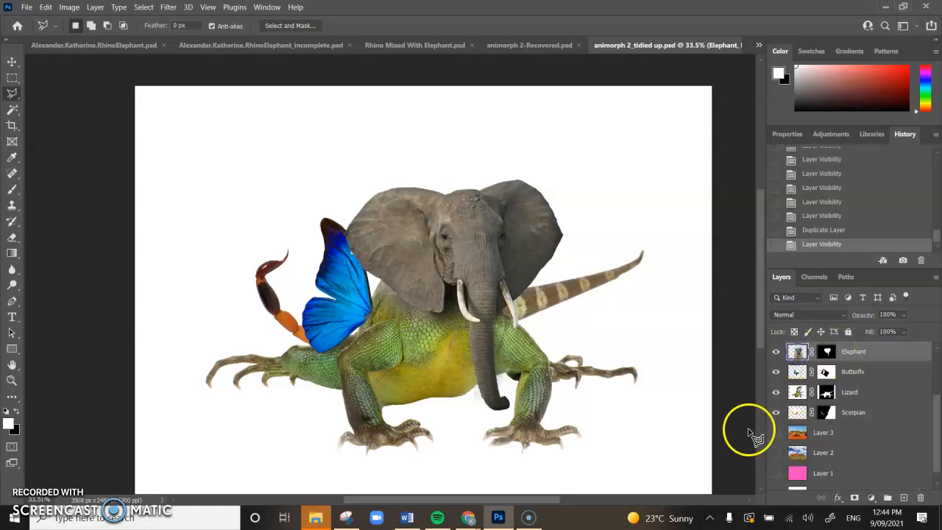
Apply a Brightness/Contrast adjustment to the Elephant layer.
left_click(73, 9)
mouse_move(79, 36)
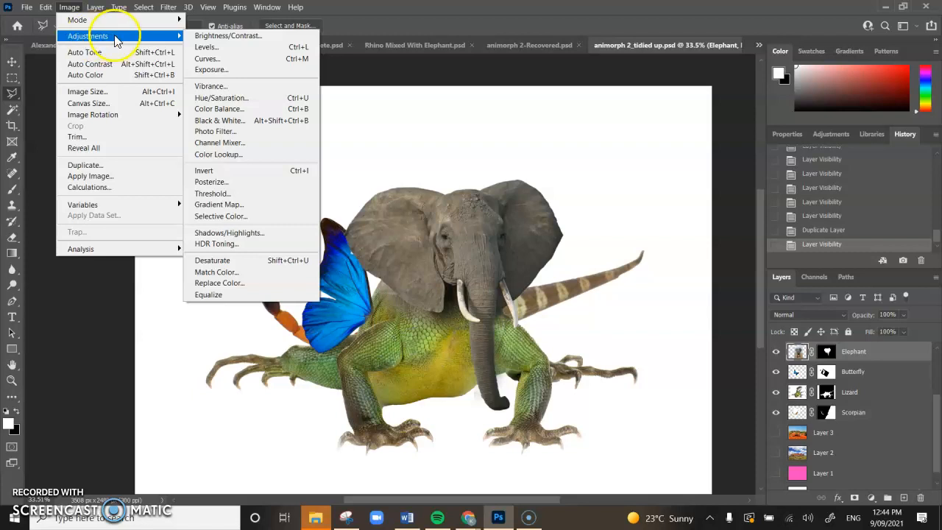
left_click(190, 35)
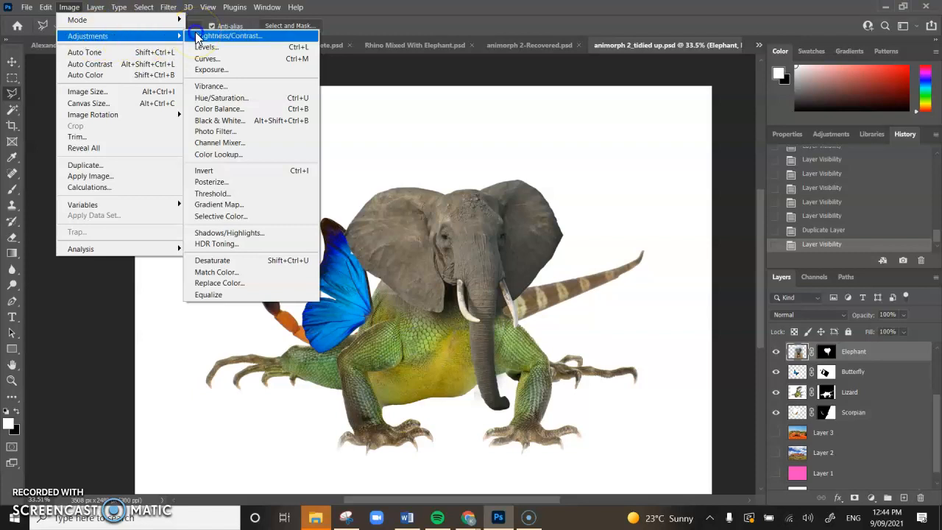
left_click_drag(484, 123, 694, 90)
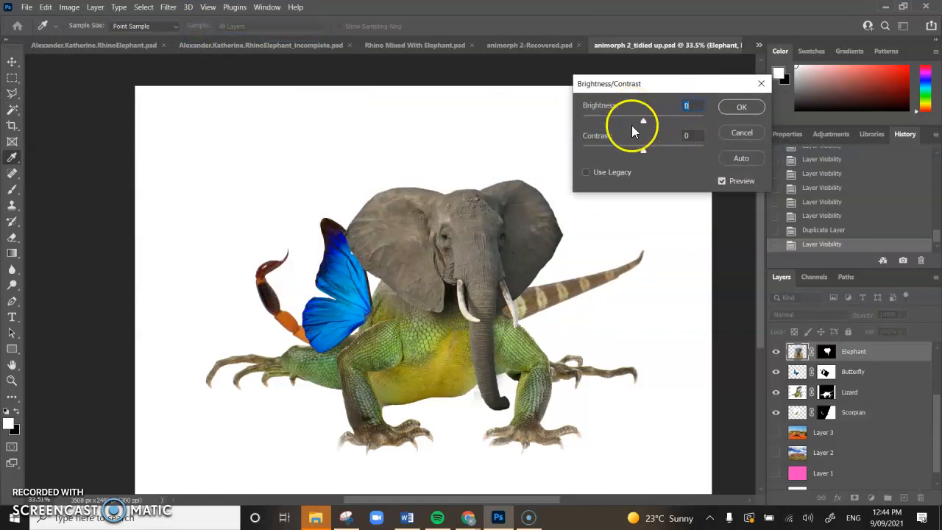
left_click_drag(664, 151, 637, 124)
left_click(644, 116)
left_click(742, 107)
key("l")
Apply a Levels adjustment to the Elephant layer with RGB input levels of 0, 1.20 and 255.
left_click(74, 7)
left_click(80, 37)
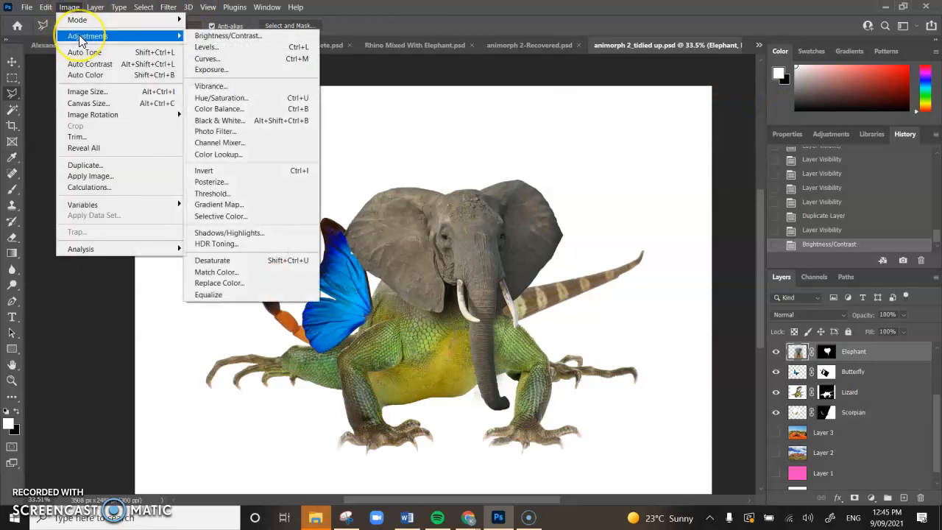
left_click(207, 46)
left_click_drag(707, 80, 726, 41)
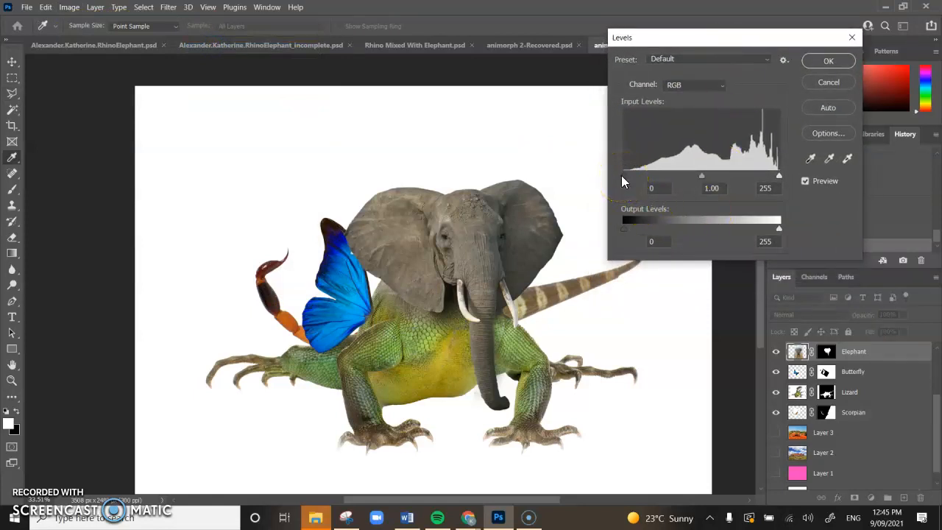
mouse_move(624, 175)
left_mouse_down()
mouse_move(666, 169)
mouse_move(628, 181)
left_mouse_up()
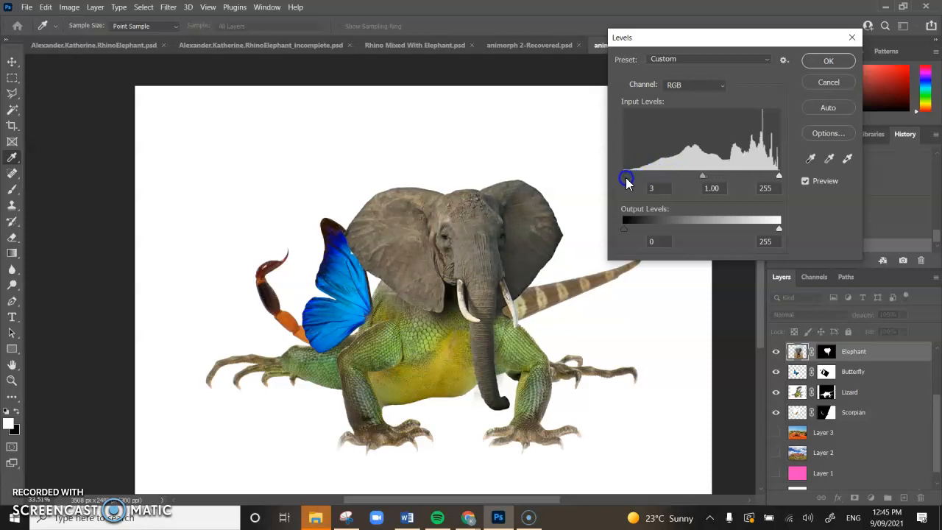
mouse_move(700, 175)
left_mouse_down()
mouse_move(720, 173)
mouse_move(697, 173)
left_mouse_up()
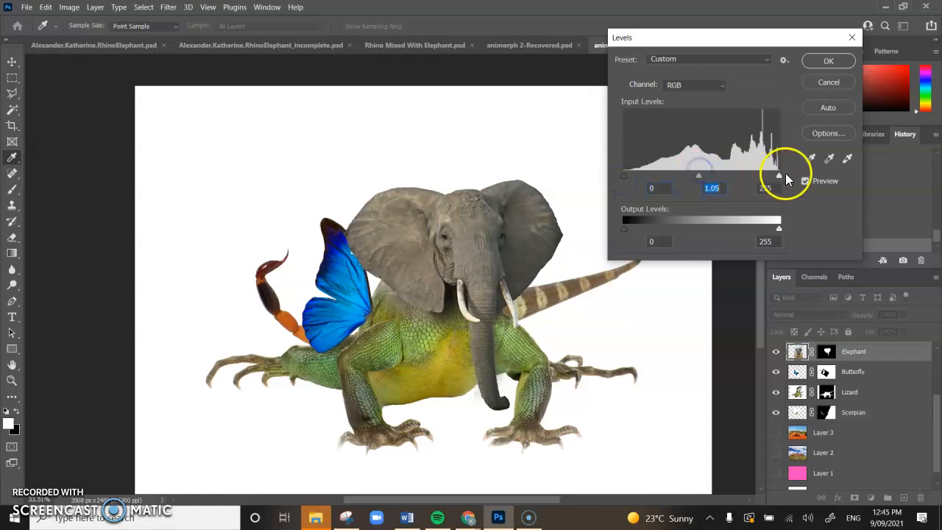
mouse_move(779, 175)
left_mouse_down()
mouse_move(730, 182)
mouse_move(778, 177)
left_mouse_up()
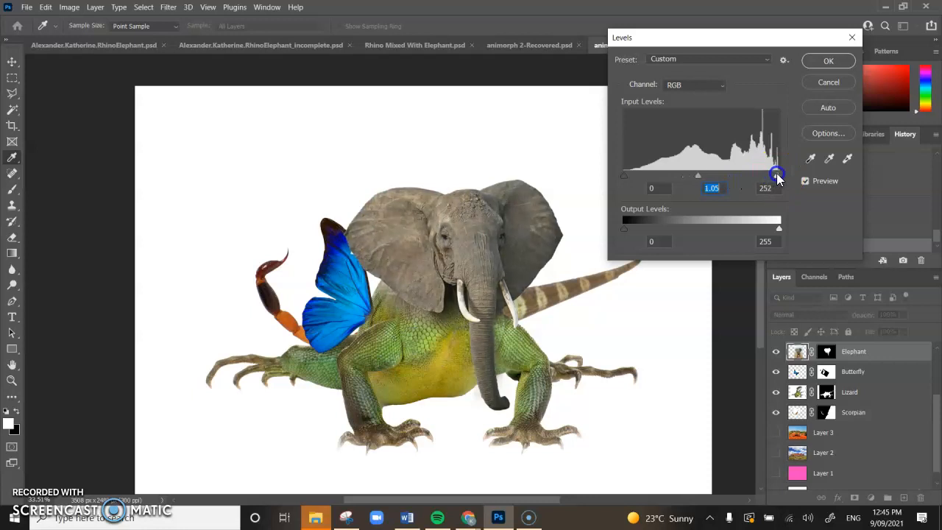
left_click_drag(697, 176, 692, 178)
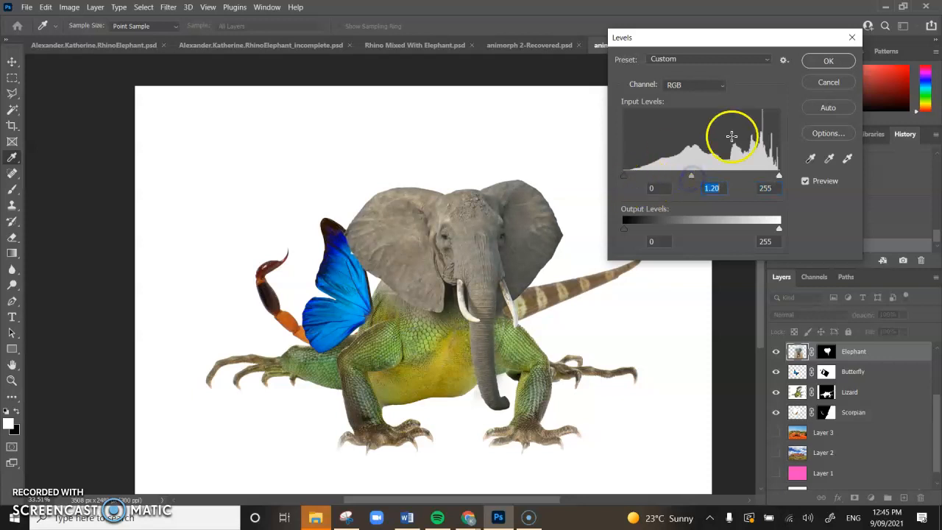
left_click(809, 63)
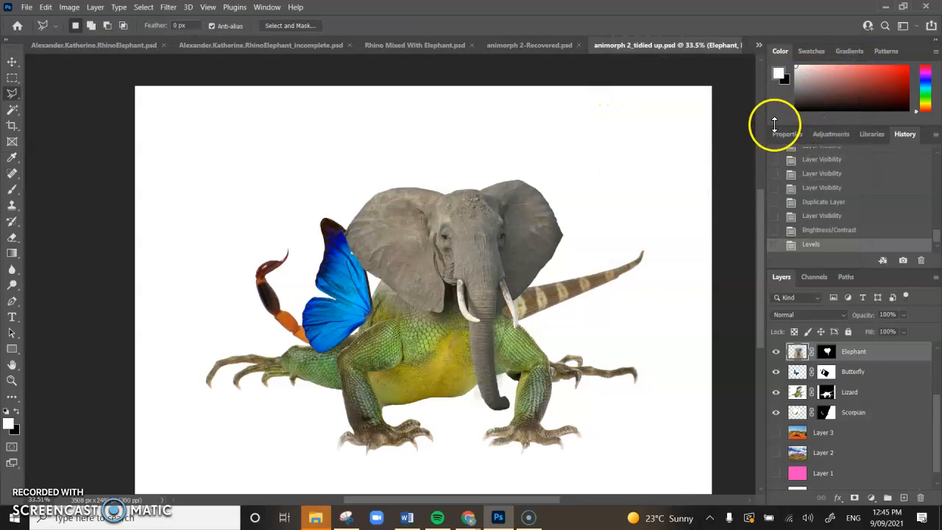
Undo the recent adjustments to compare the elephant's original look, and return to the Levels state in the history.
key("ctrl+z")
key("ctrl+z")
key("ctrl+z")
key("ctrl+z")
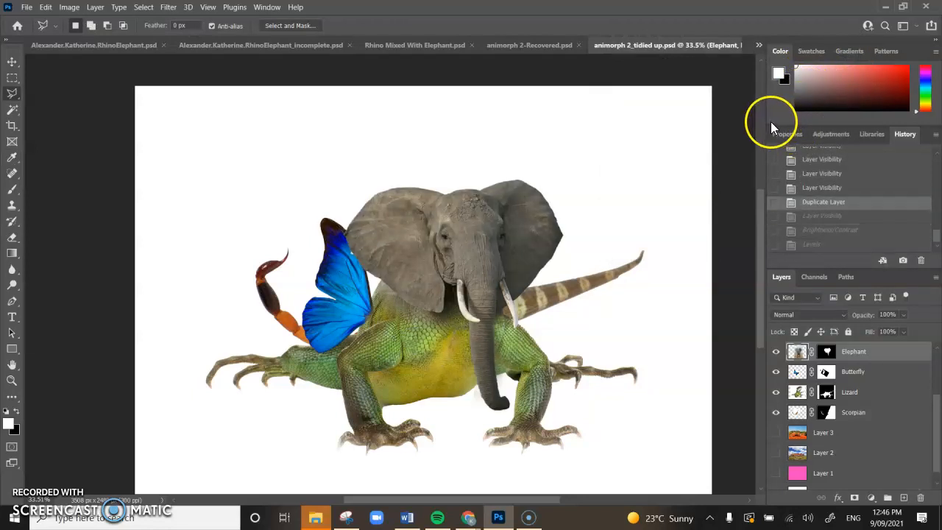
left_click(831, 245)
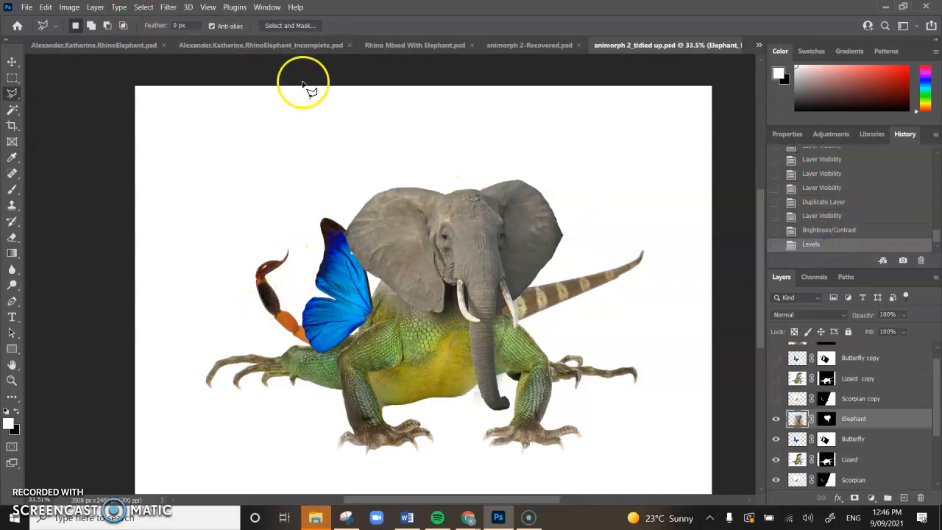
Apply a Hue/Saturation adjustment to the Elephant layer with hue +1, saturation +1 and lightness +2.
left_click(74, 11)
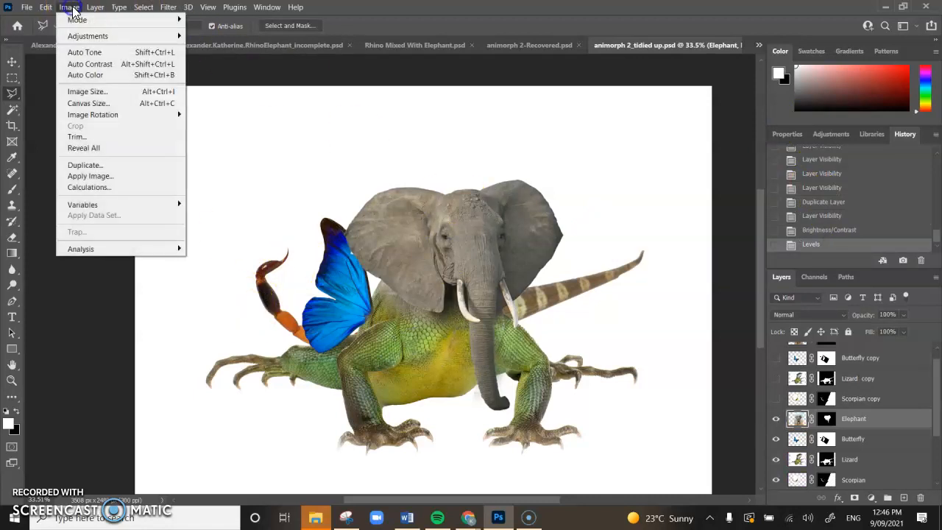
mouse_move(87, 33)
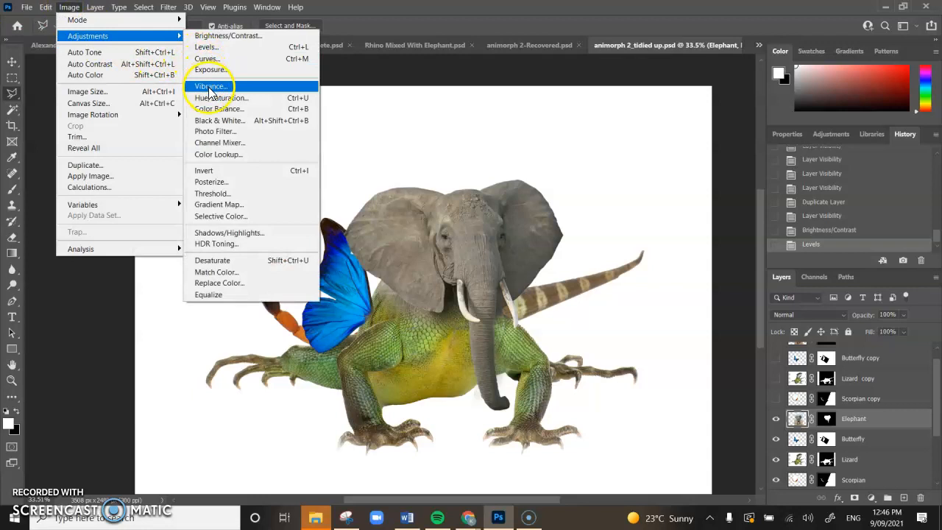
left_click(243, 98)
left_click_drag(662, 78, 731, 31)
mouse_move(707, 116)
left_mouse_down()
mouse_move(761, 109)
mouse_move(635, 120)
mouse_move(746, 120)
mouse_move(710, 121)
left_mouse_up()
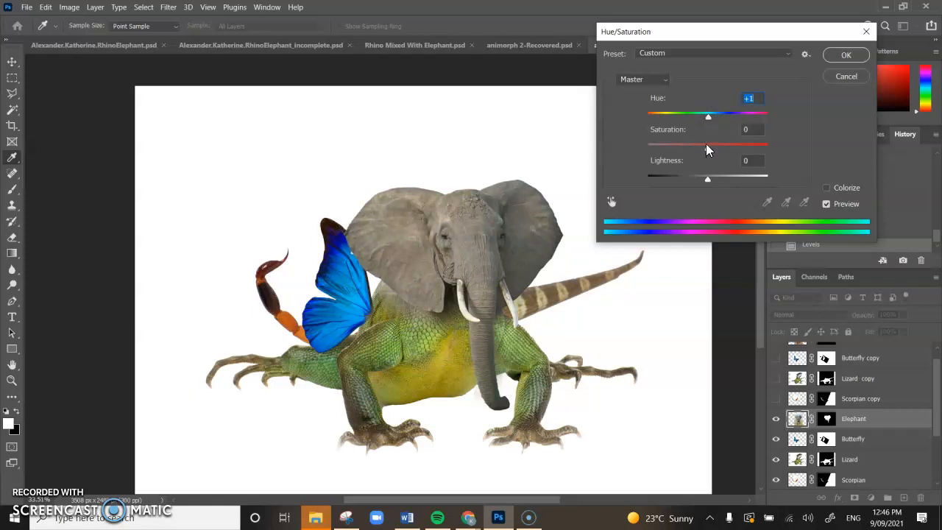
mouse_move(708, 152)
left_mouse_down()
mouse_move(769, 145)
mouse_move(707, 146)
left_mouse_up()
left_click_drag(714, 152, 710, 177)
left_click_drag(709, 177, 709, 179)
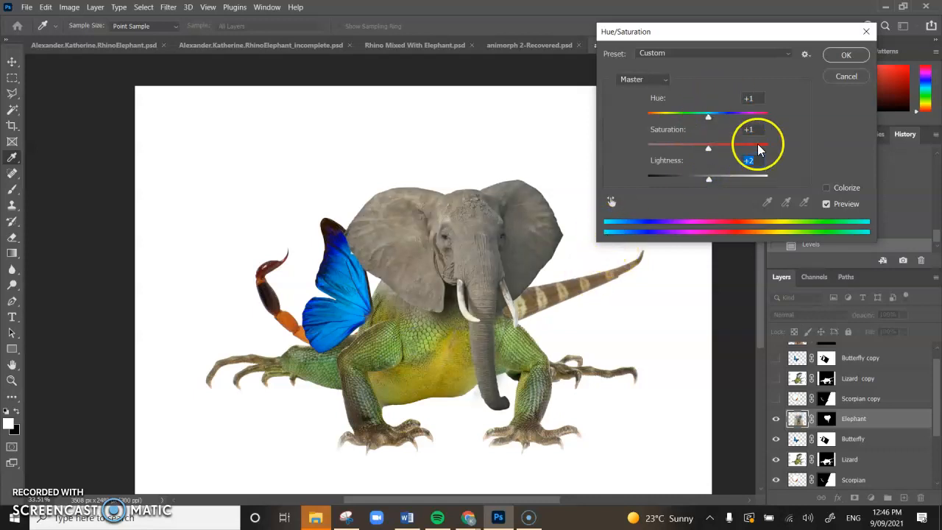
left_click(846, 56)
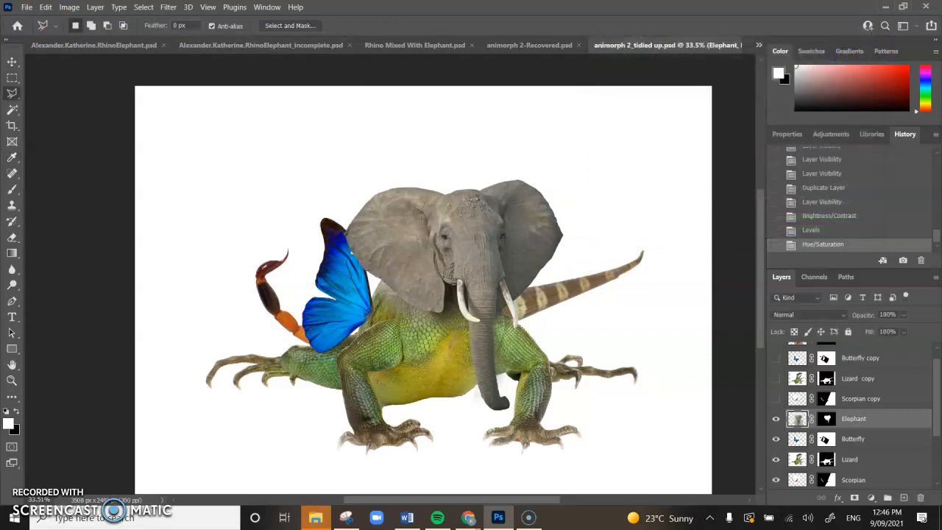
Tint the Elephant layer with a midtone Color Balance of 0, +32 toward green and -36 toward yellow.
left_click(73, 7)
mouse_move(87, 38)
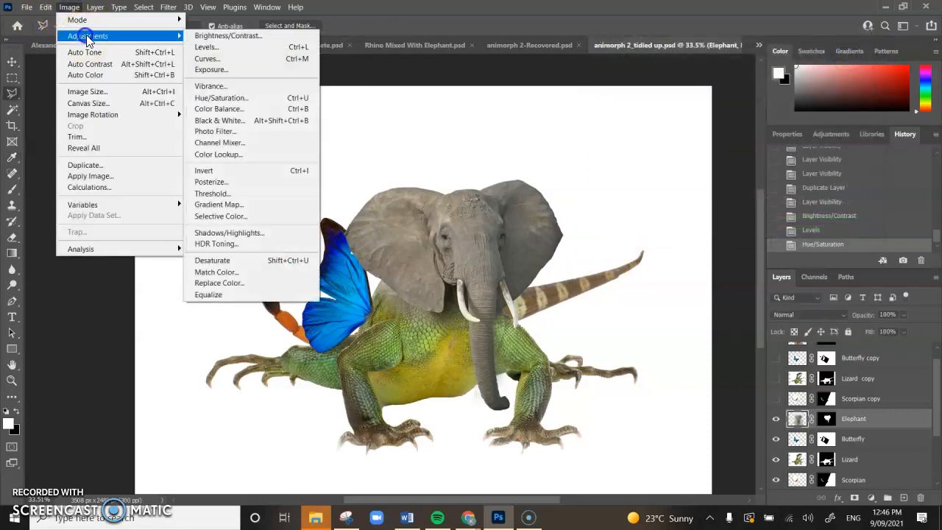
left_click(281, 112)
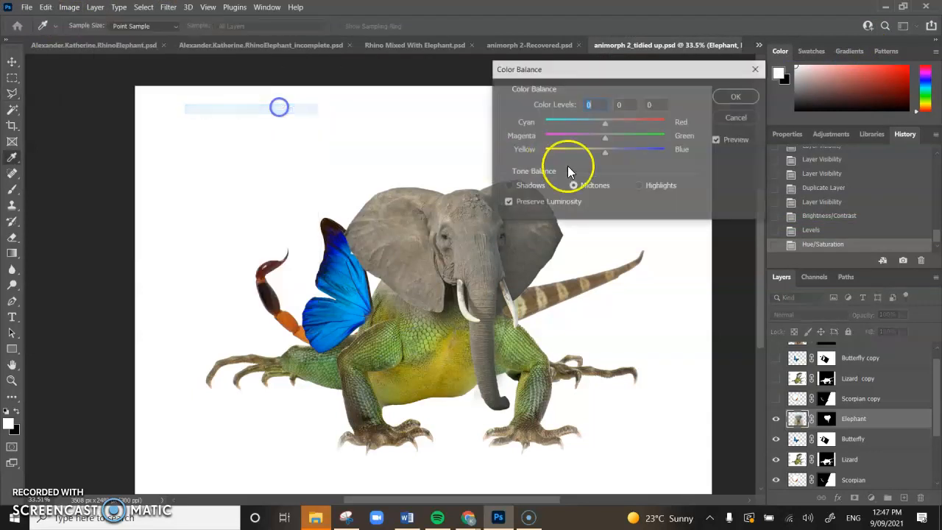
left_click_drag(687, 70, 755, 48)
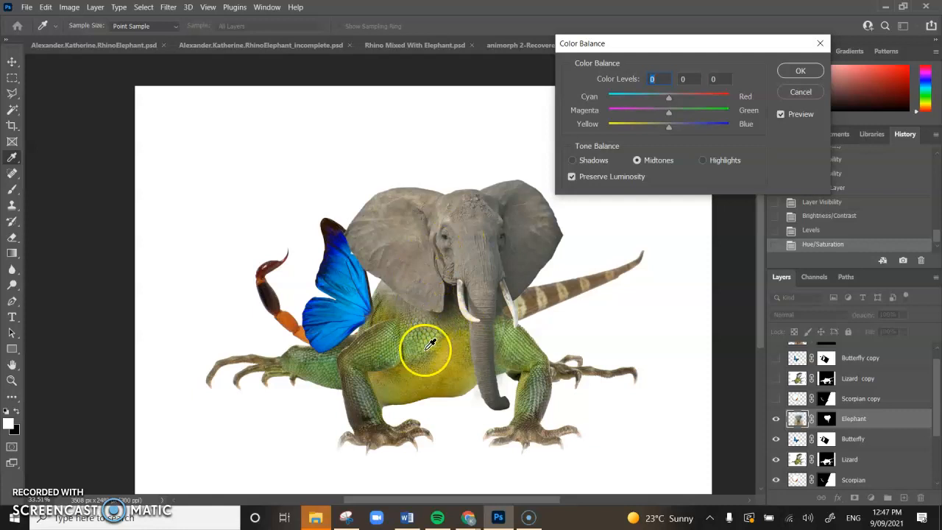
left_click_drag(668, 112, 693, 111)
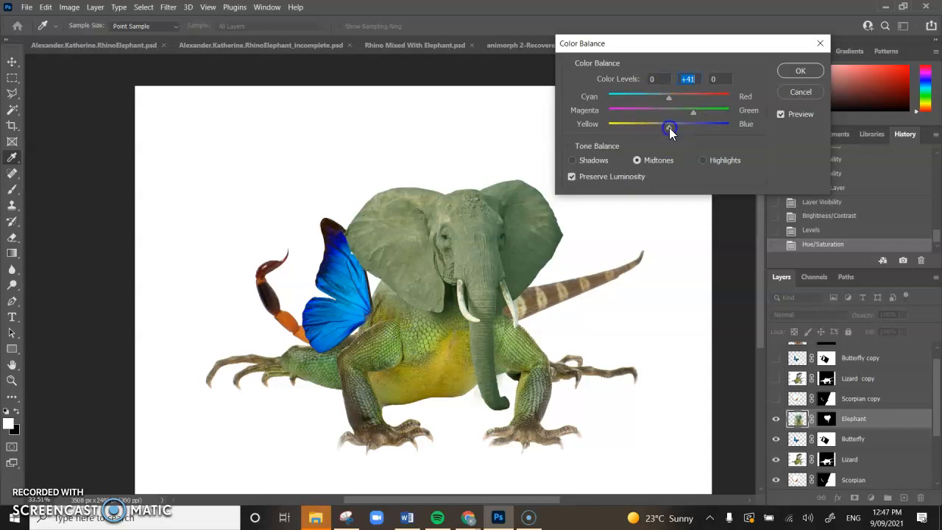
left_click_drag(669, 127, 688, 112)
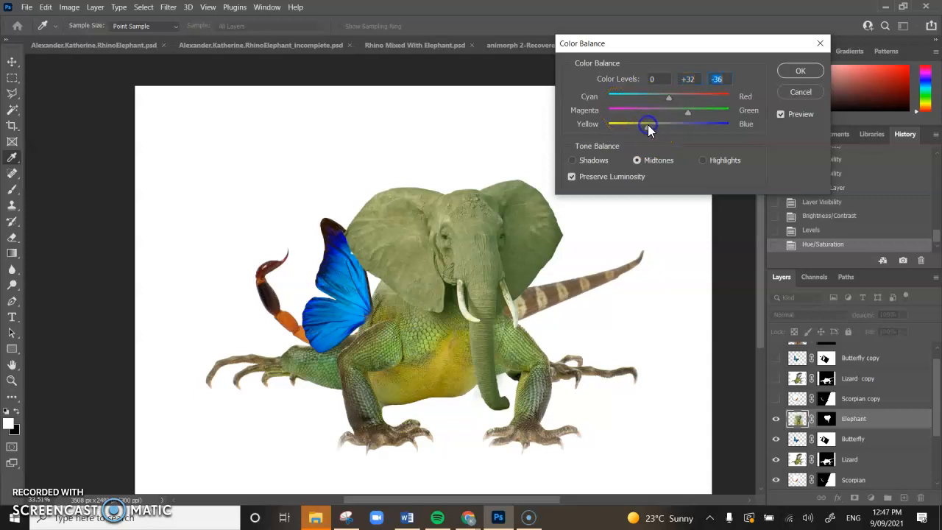
left_click(786, 74)
Raise the Elephant layer's saturation to +21 with a Hue/Saturation adjustment.
left_click(70, 7)
mouse_move(87, 37)
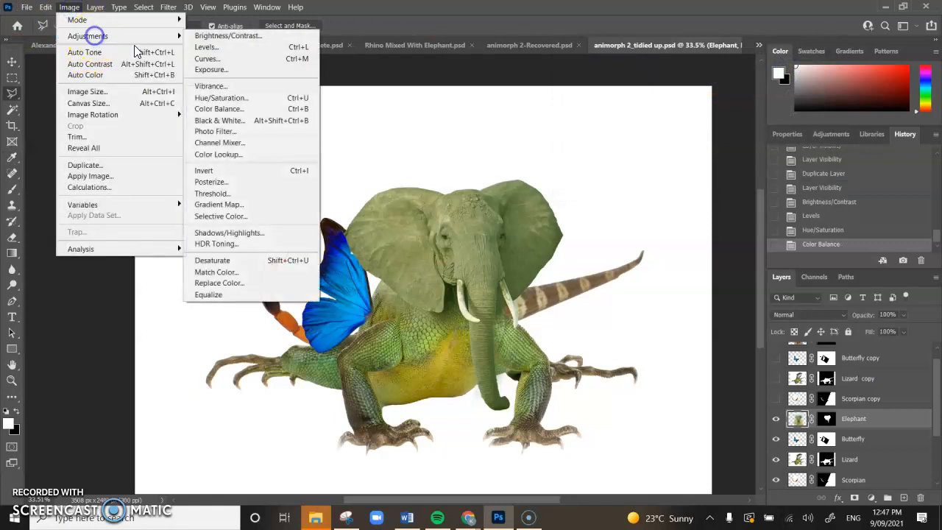
left_click(265, 98)
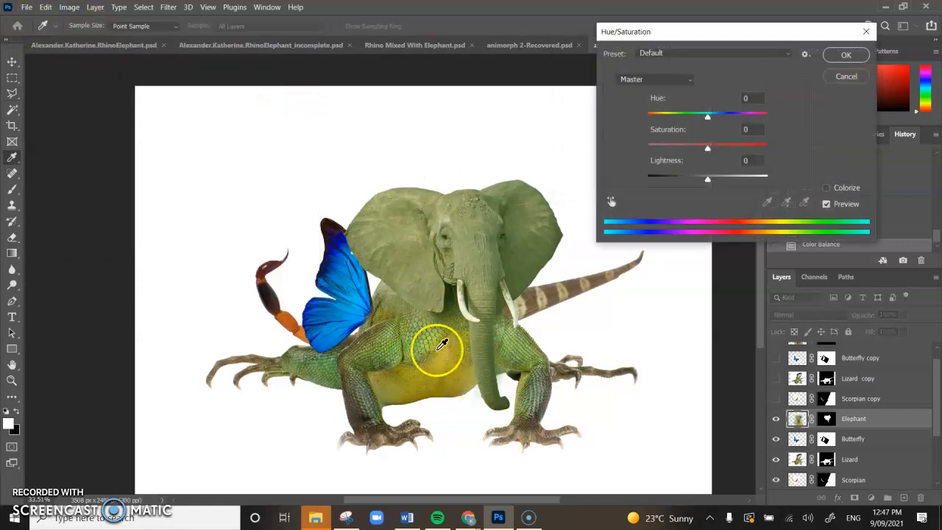
left_click_drag(707, 153, 722, 151)
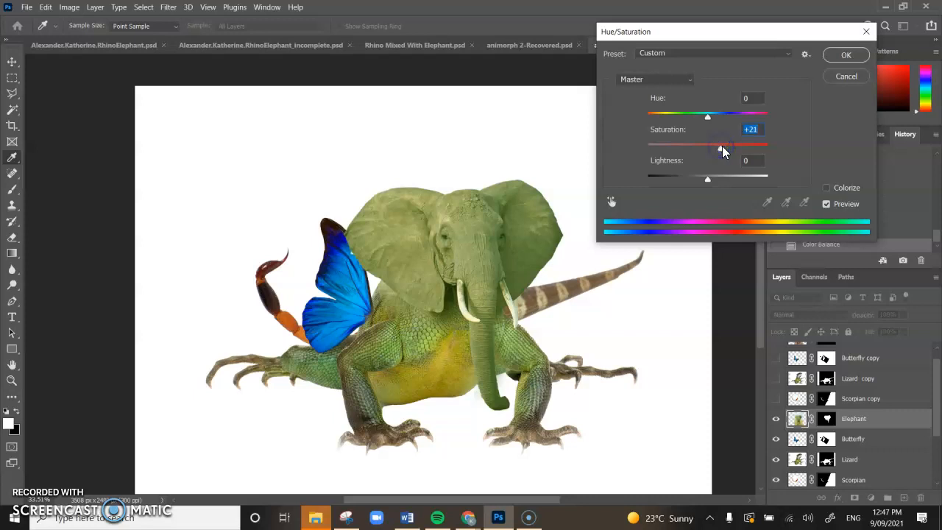
left_click(839, 56)
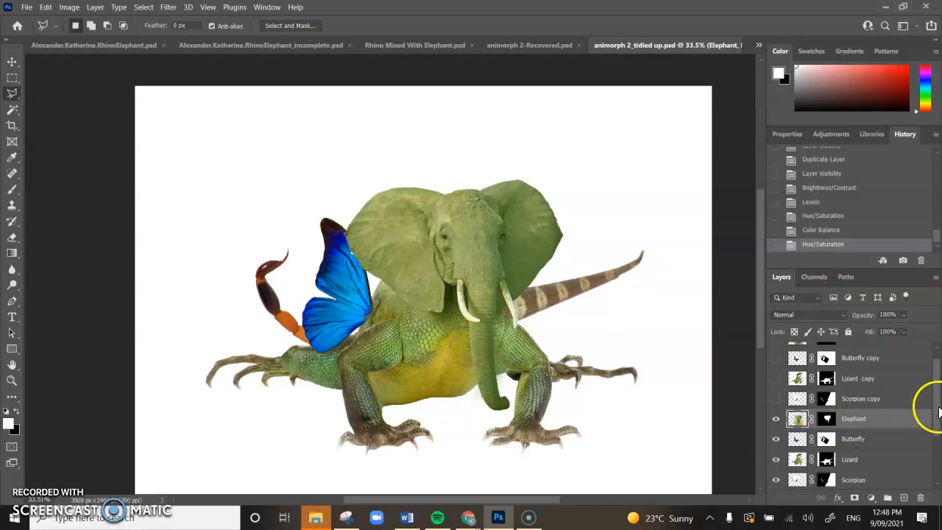
Toggle the Elephant layer off and on, and step back in the history to the Hue/Saturation state before its Color Balance.
left_click_drag(938, 406, 937, 397)
left_click(775, 433)
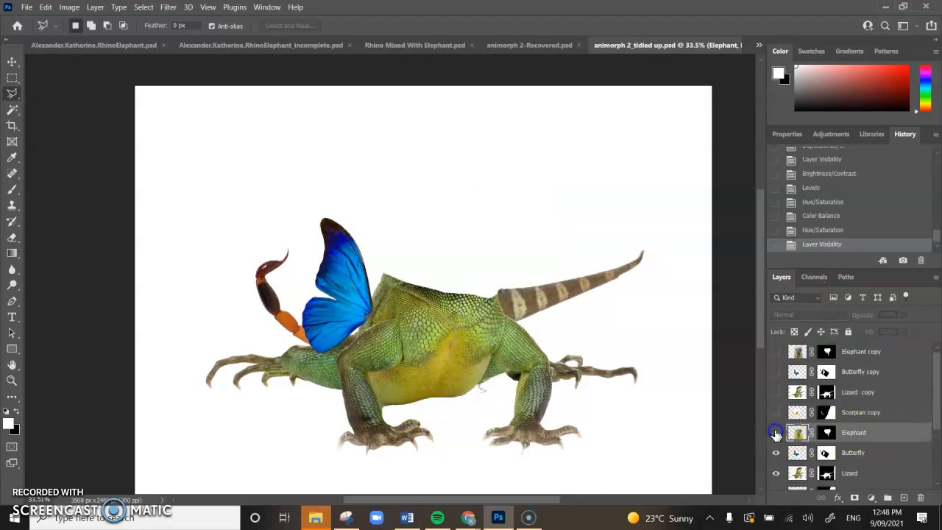
left_click(776, 432)
left_click(851, 435)
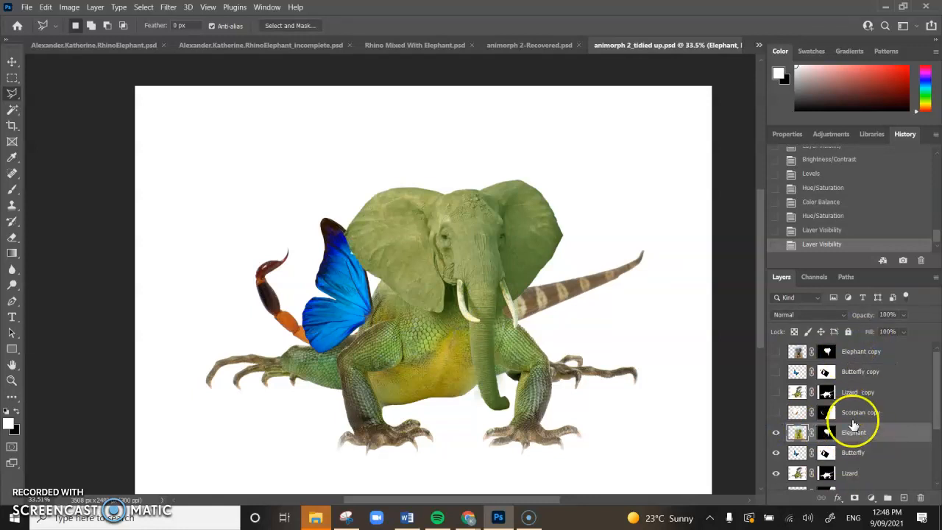
scroll(935, 231, "up", 3)
left_click(889, 232)
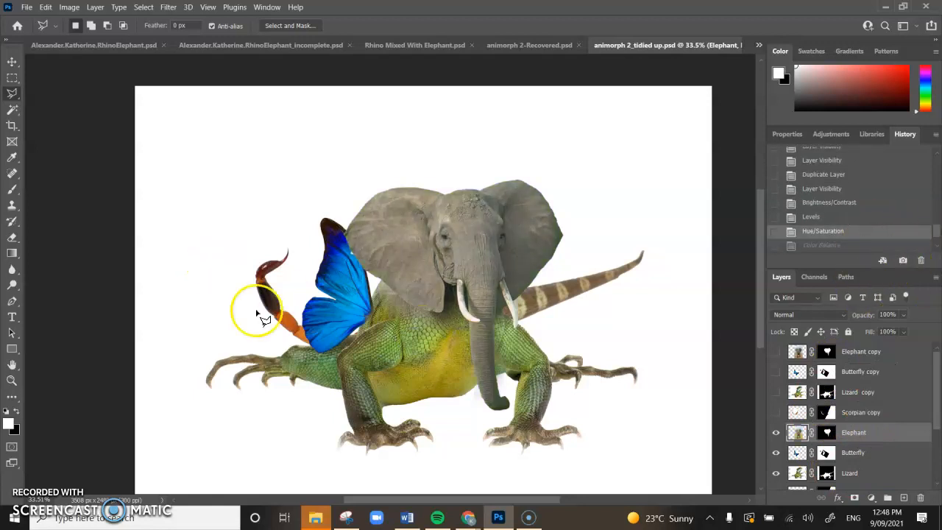
Desaturate the Lizard layer with a Hue/Saturation adjustment, setting saturation to -67.
left_click(797, 392)
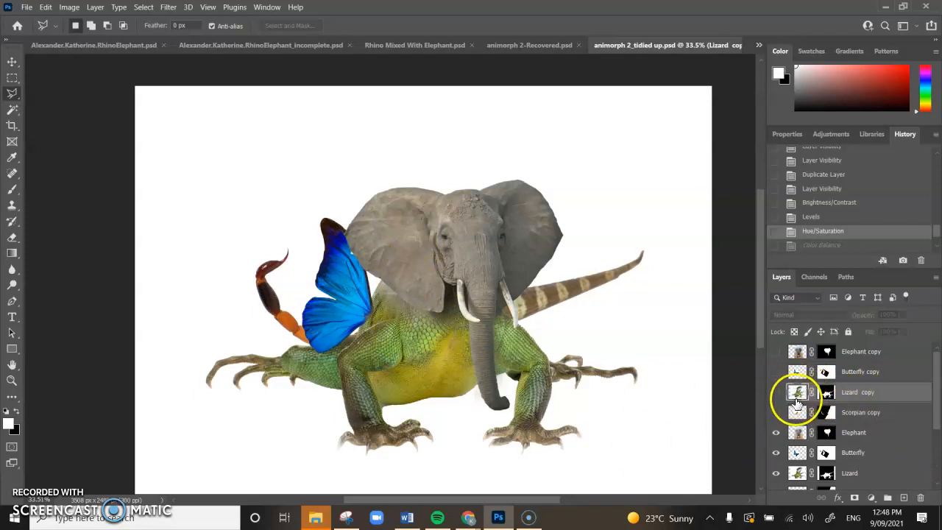
scroll(802, 419, "down", 2)
left_click(794, 433)
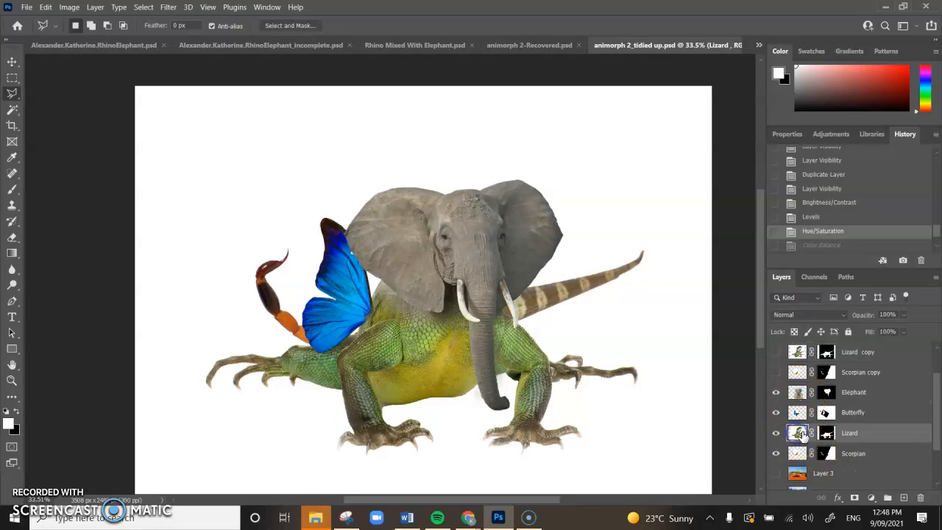
left_click(69, 7)
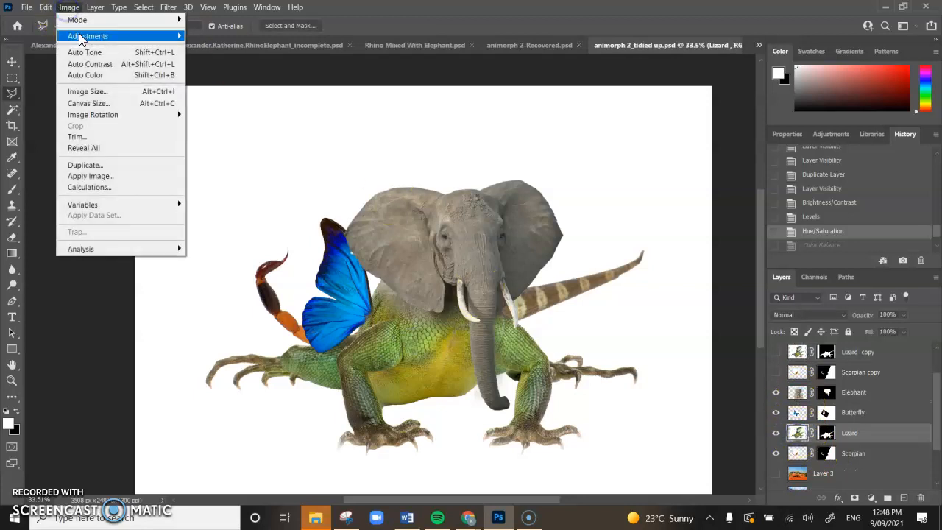
left_click(176, 35)
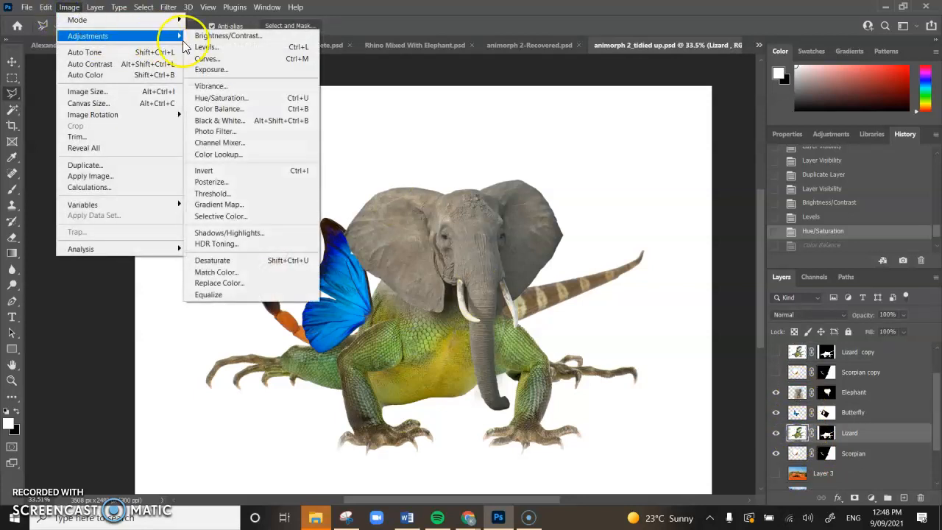
left_click(237, 97)
left_click_drag(708, 147, 671, 166)
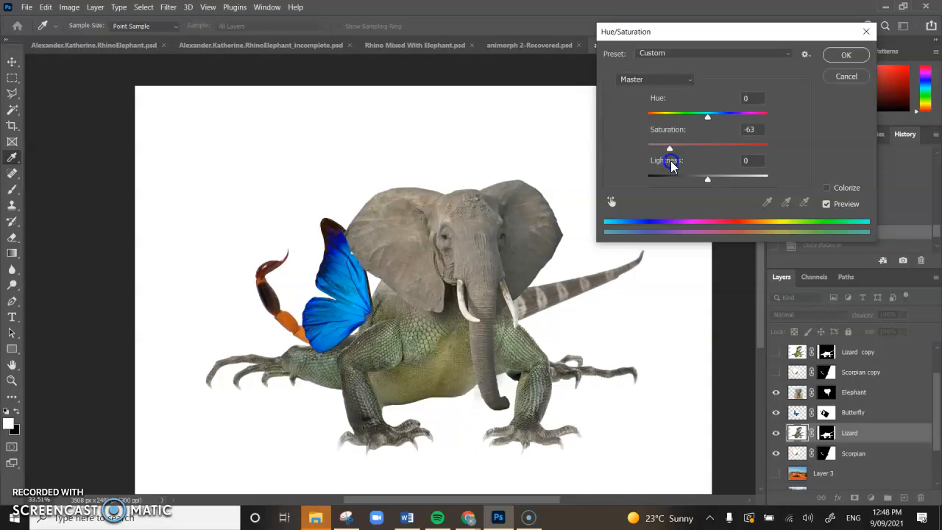
left_click_drag(671, 165, 620, 171)
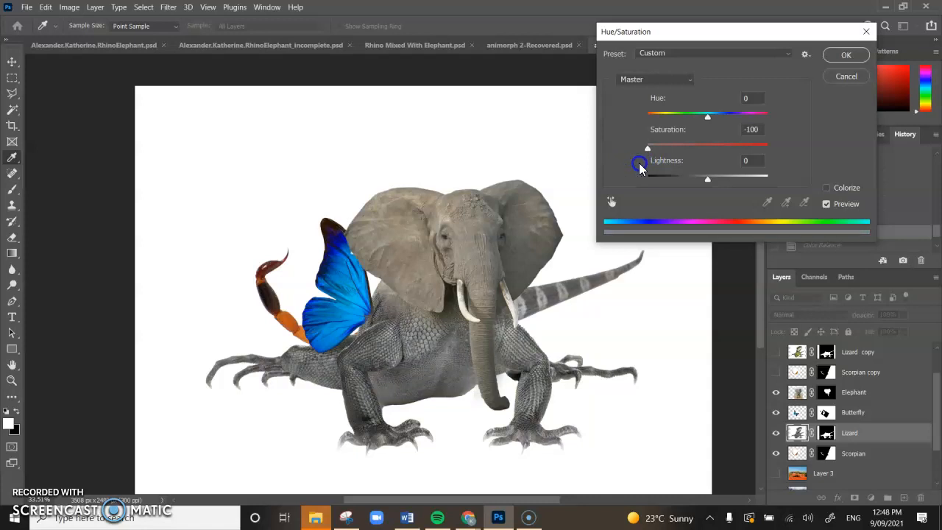
left_click_drag(638, 167, 668, 160)
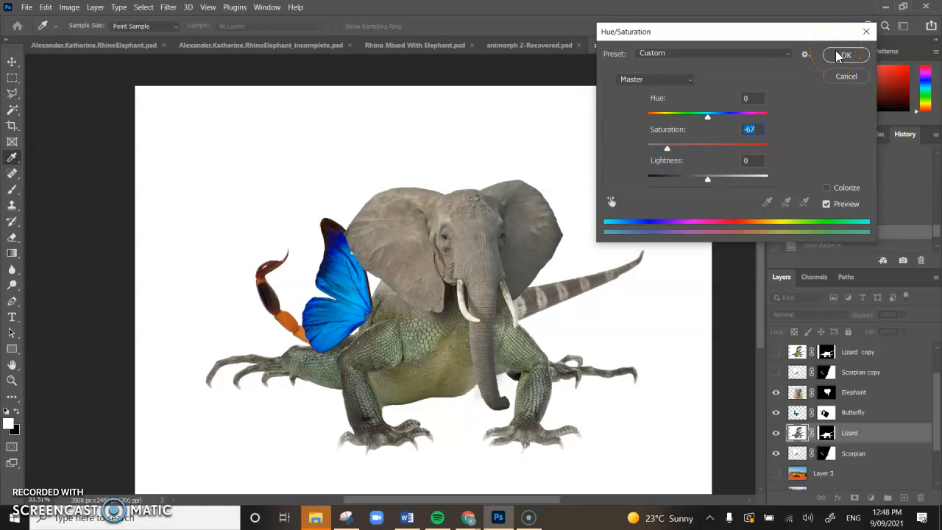
left_click(841, 56)
Warm the Lizard layer with a midtone Color Balance of +22 toward red and -3 toward magenta.
left_click(68, 6)
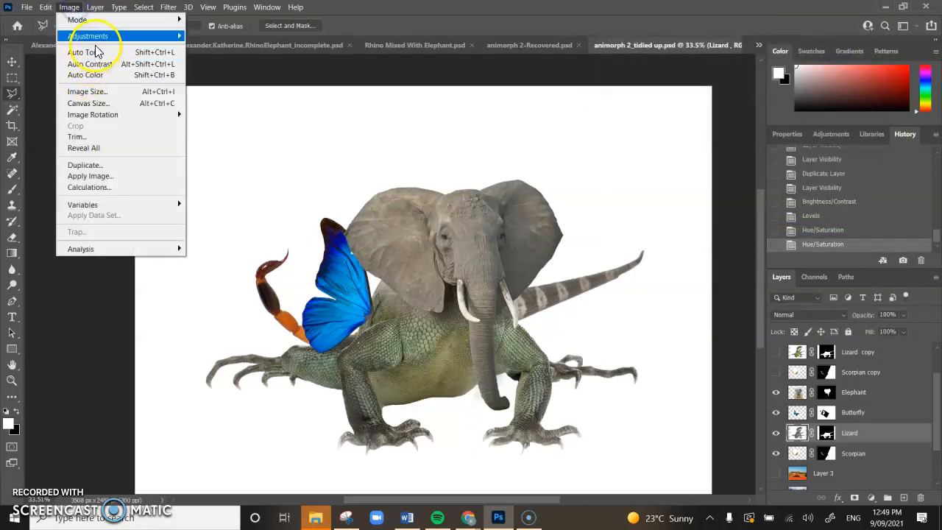
mouse_move(87, 36)
left_click(219, 109)
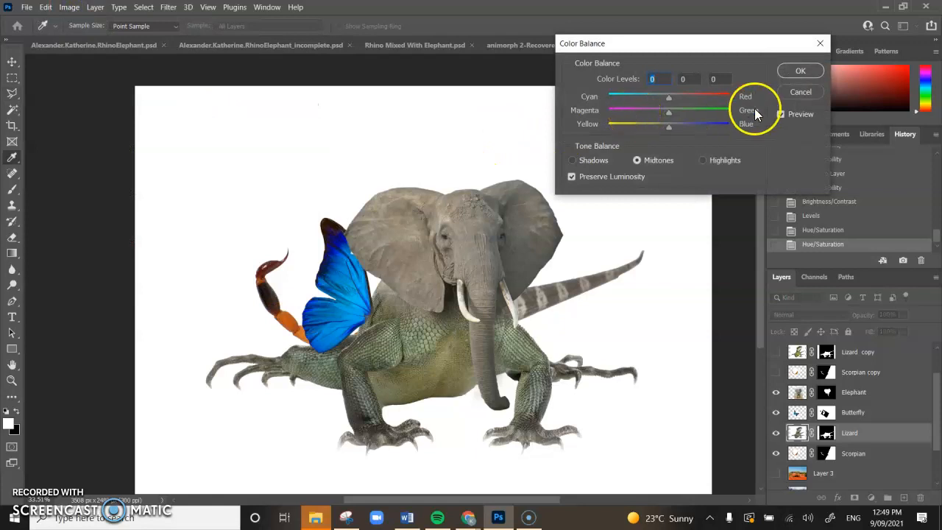
mouse_move(666, 100)
left_mouse_down()
mouse_move(675, 99)
mouse_move(667, 128)
mouse_move(655, 129)
mouse_move(670, 129)
mouse_move(684, 96)
mouse_move(660, 112)
mouse_move(669, 112)
left_mouse_up()
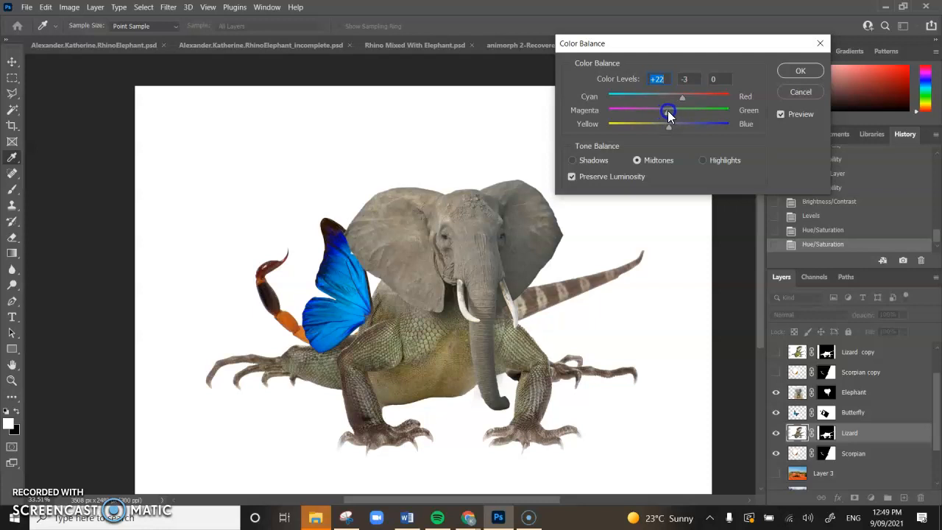
left_click(799, 69)
Lower the Lizard layer's saturation further and adjust its lightness with Hue/Saturation, and check the creature against the desert background in Layer 3.
left_click(69, 7)
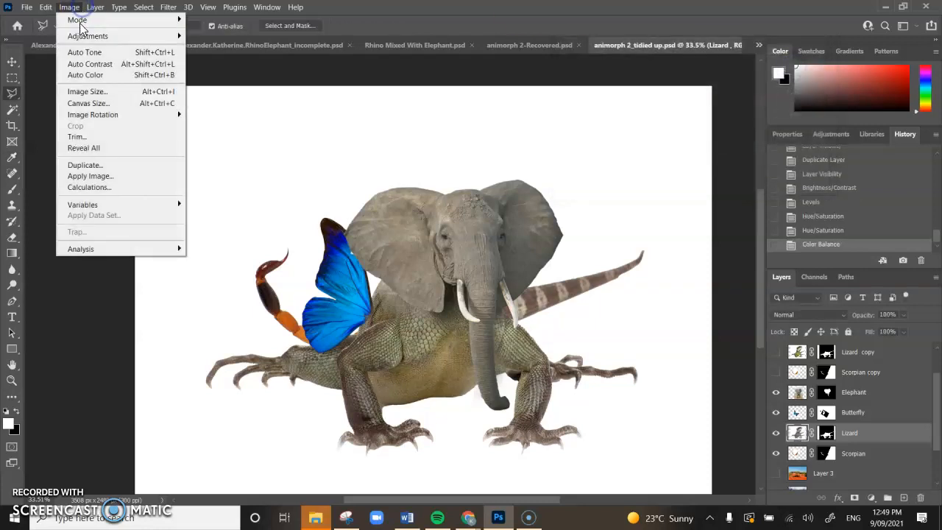
mouse_move(87, 37)
left_click(231, 96)
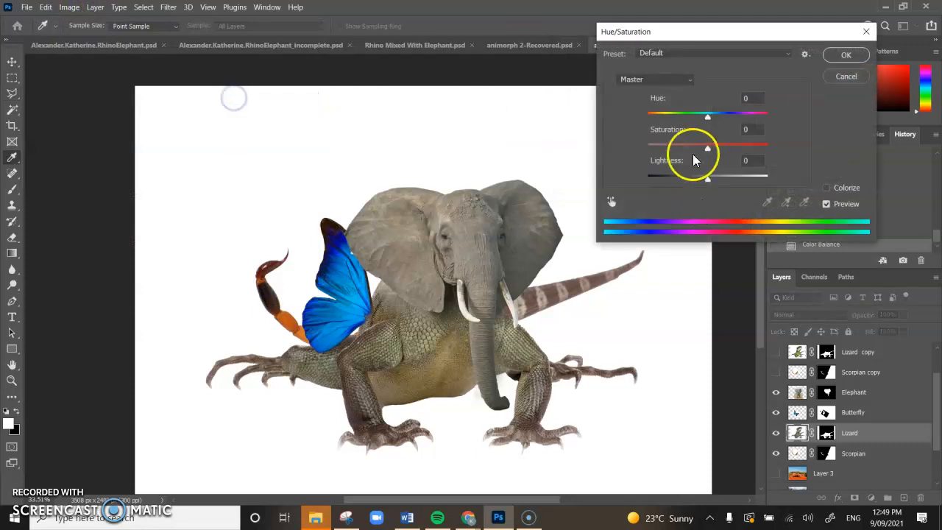
left_click_drag(708, 148, 683, 159)
left_click_drag(708, 178, 710, 182)
left_click(847, 56)
key("l")
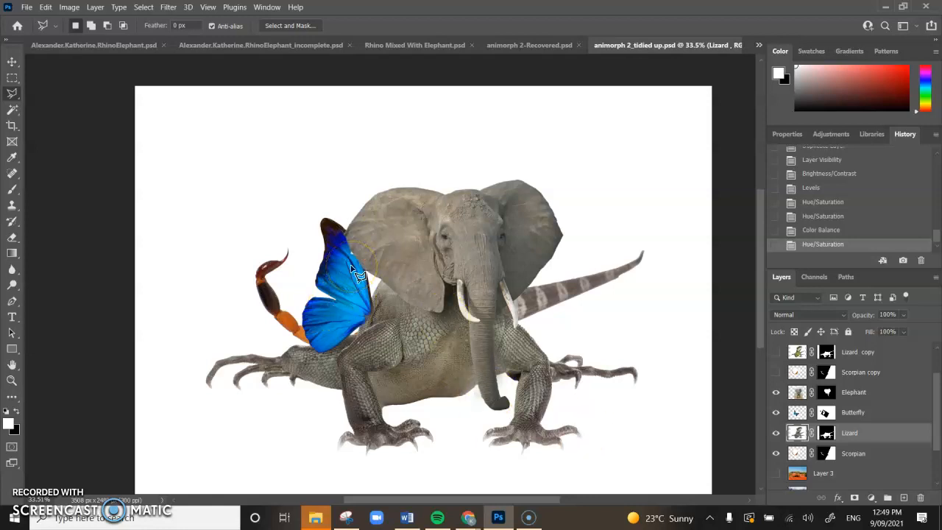
left_click(775, 473)
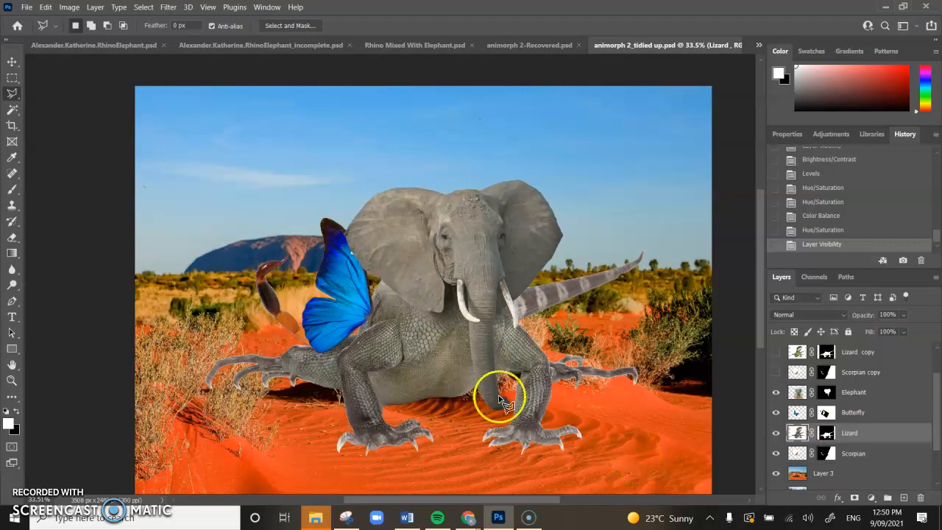
left_click(777, 473)
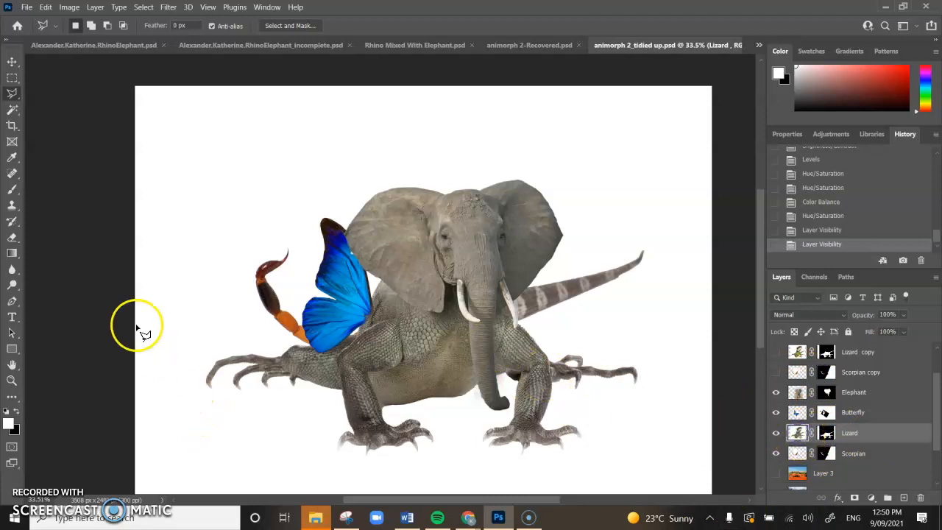
Darken the claws of the lizard's front feet using the Burn tool on midtones with a 138 px brush and 50% exposure.
left_click(11, 288)
left_click(60, 296)
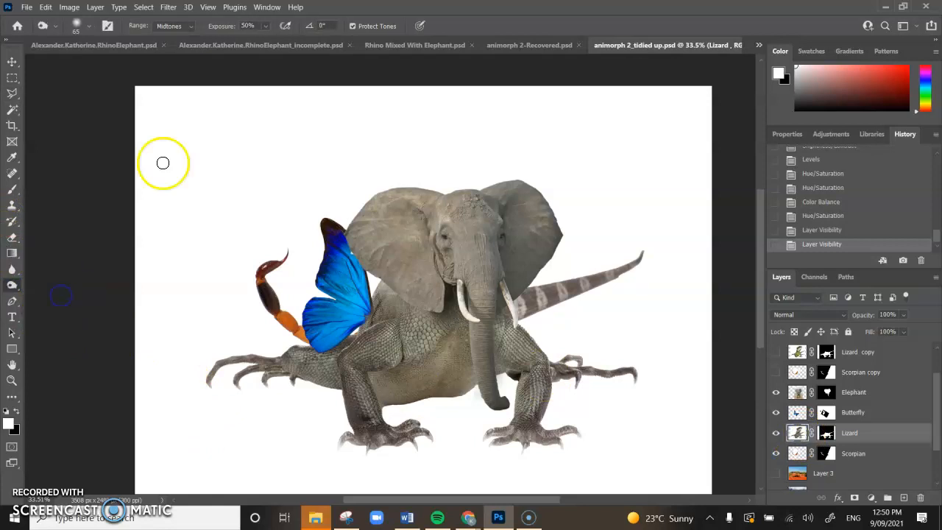
left_click(89, 28)
left_click_drag(103, 63, 110, 66)
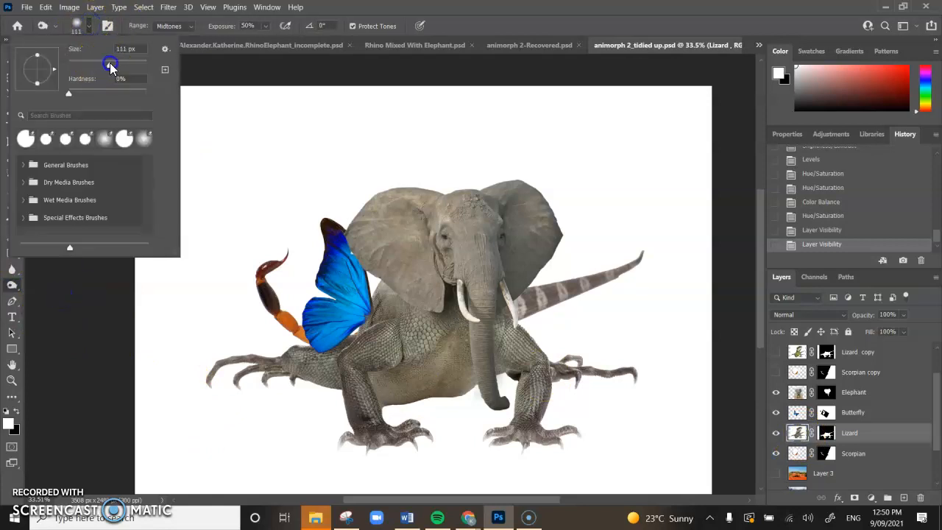
left_click(337, 442)
left_click(337, 442)
left_click(336, 450)
mouse_move(367, 449)
left_mouse_down()
mouse_move(380, 468)
mouse_move(423, 446)
mouse_move(410, 443)
mouse_move(433, 441)
left_mouse_up()
left_click(486, 446)
left_click(482, 468)
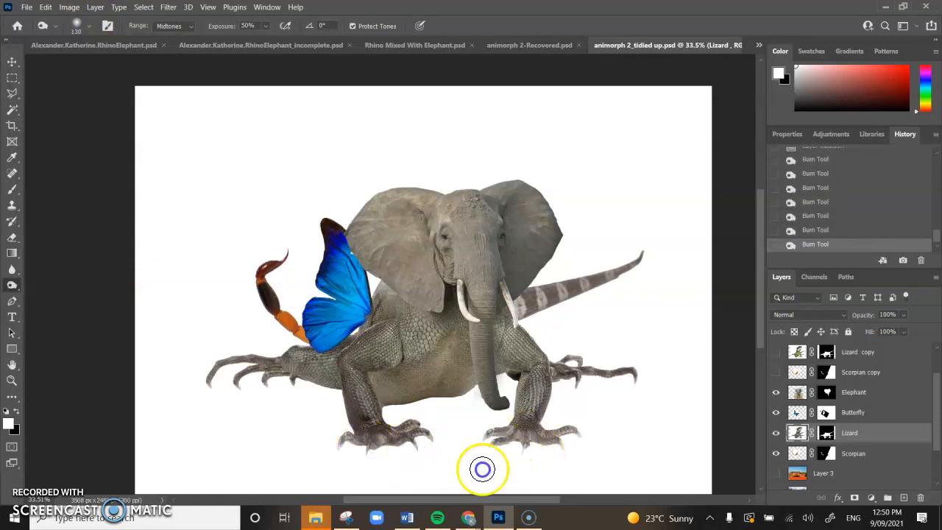
left_click(519, 455)
left_click(564, 467)
left_click(594, 448)
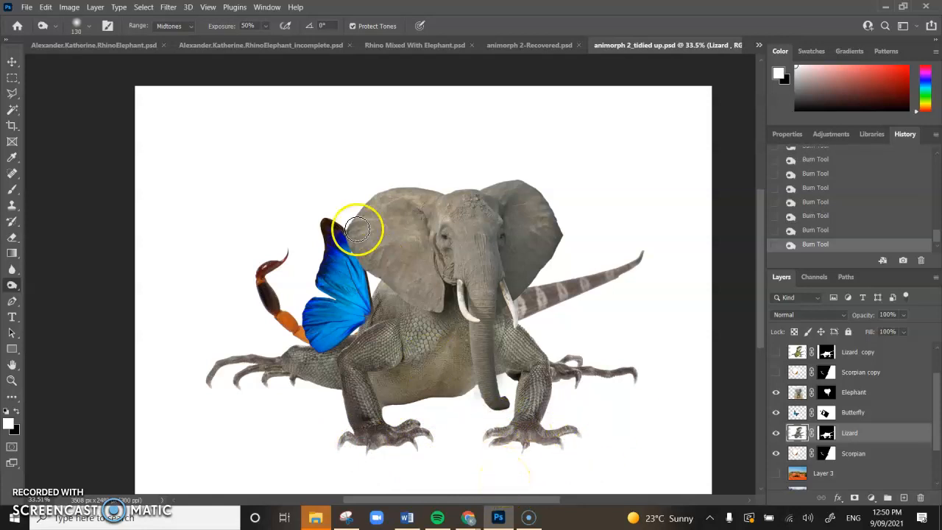
Burn the midtones of the lizard's hind foot and along its striped tail.
mouse_move(239, 379)
left_mouse_down()
mouse_move(269, 416)
mouse_move(288, 376)
mouse_move(303, 418)
left_mouse_up()
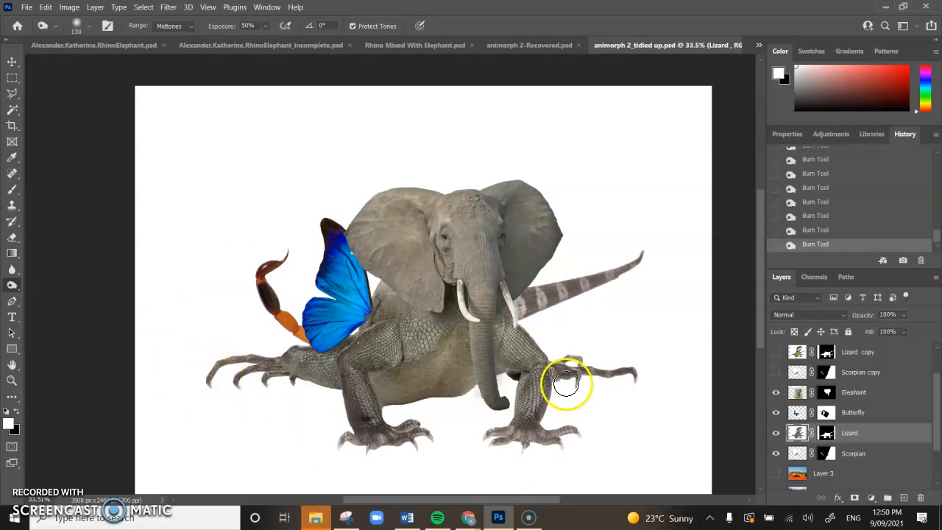
mouse_move(531, 317)
left_mouse_down()
mouse_move(583, 303)
mouse_move(543, 311)
mouse_move(637, 269)
mouse_move(532, 316)
mouse_move(578, 309)
left_mouse_up()
mouse_move(669, 243)
left_mouse_down()
mouse_move(624, 279)
mouse_move(497, 317)
left_mouse_up()
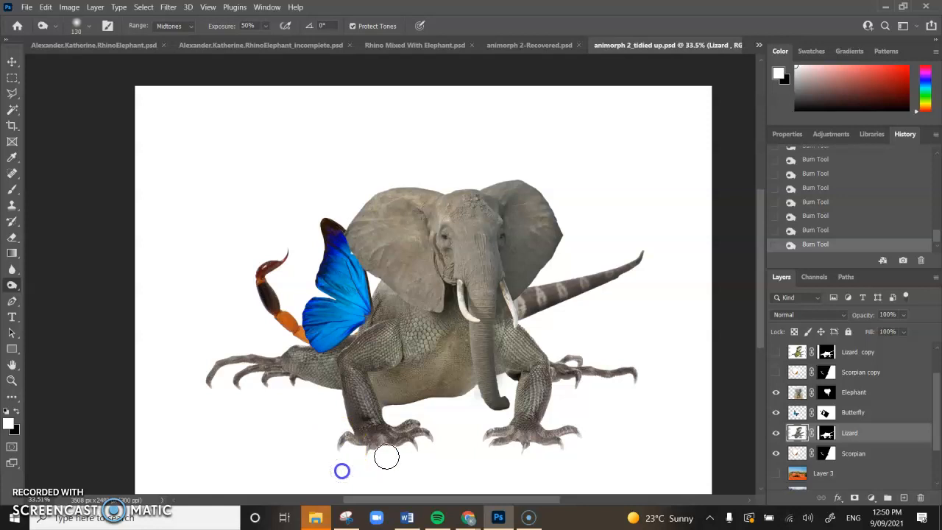
Switch the Burn tool's range to Highlights and darken the claws of both front feet.
left_click(180, 26)
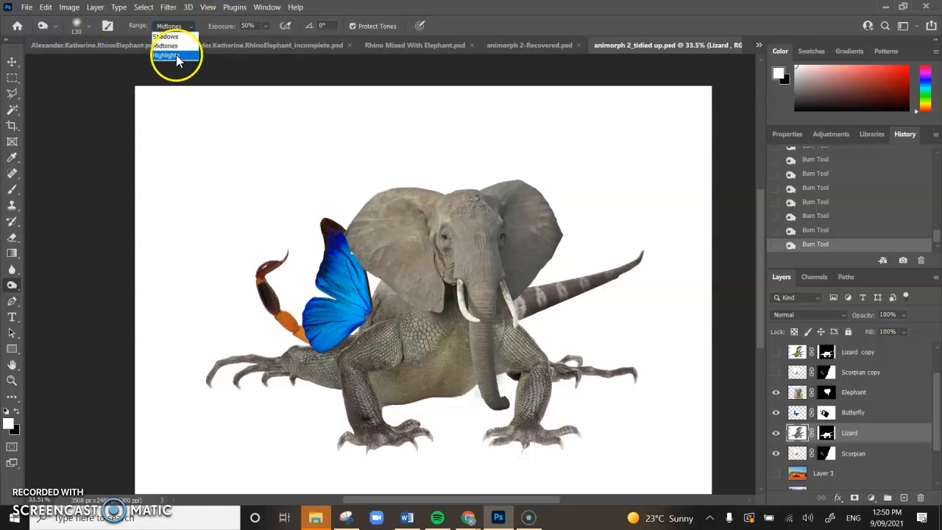
left_click(176, 56)
mouse_move(337, 447)
left_mouse_down()
mouse_move(359, 466)
mouse_move(370, 455)
mouse_move(379, 494)
mouse_move(421, 452)
left_mouse_up()
left_click(437, 440)
mouse_move(549, 457)
left_mouse_down()
mouse_move(524, 453)
mouse_move(522, 467)
left_mouse_up()
mouse_move(499, 445)
left_mouse_down()
mouse_move(475, 448)
mouse_move(487, 436)
left_mouse_up()
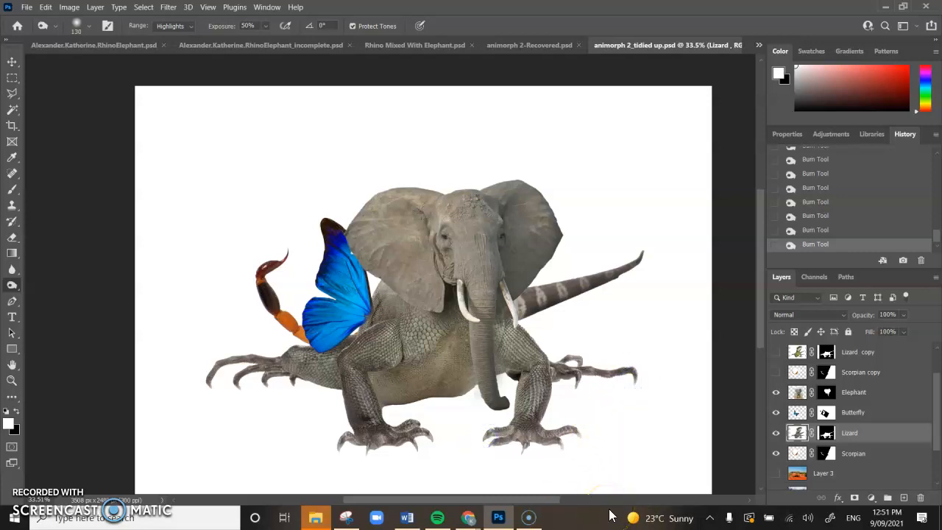
Burn shading into the Lizard layer's shoulder and chest around the elephant's head and trunk.
mouse_move(419, 319)
left_mouse_down()
mouse_move(389, 277)
mouse_move(418, 307)
mouse_move(464, 325)
mouse_move(435, 319)
mouse_move(395, 278)
mouse_move(431, 312)
mouse_move(378, 280)
mouse_move(394, 300)
left_mouse_up()
left_click(798, 433)
mouse_move(488, 384)
left_mouse_down()
mouse_move(403, 295)
mouse_move(431, 315)
left_mouse_up()
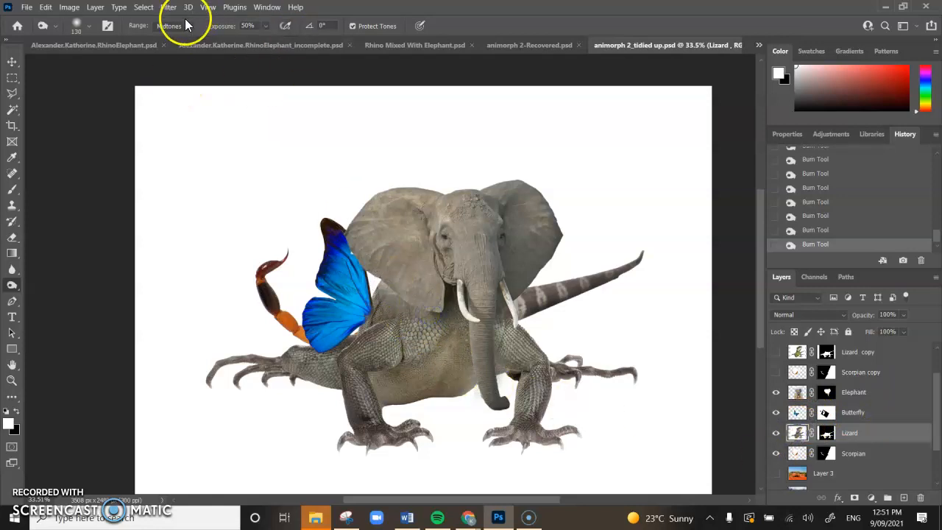
Burn the highlights on the lizard's neck and shoulder beneath the elephant's ear.
left_click(187, 26)
left_click(166, 55)
left_click_drag(446, 277, 392, 292)
mouse_move(441, 318)
left_mouse_down()
mouse_move(465, 311)
mouse_move(436, 307)
mouse_move(429, 322)
left_mouse_up()
mouse_move(381, 277)
left_mouse_down()
mouse_move(506, 356)
mouse_move(438, 308)
mouse_move(399, 315)
mouse_move(378, 289)
left_mouse_up()
Lighten the stripes on the Lizard layer's tail using the Dodge tool on midtones at 30% exposure.
left_click(798, 392)
left_click_drag(606, 425, 607, 391)
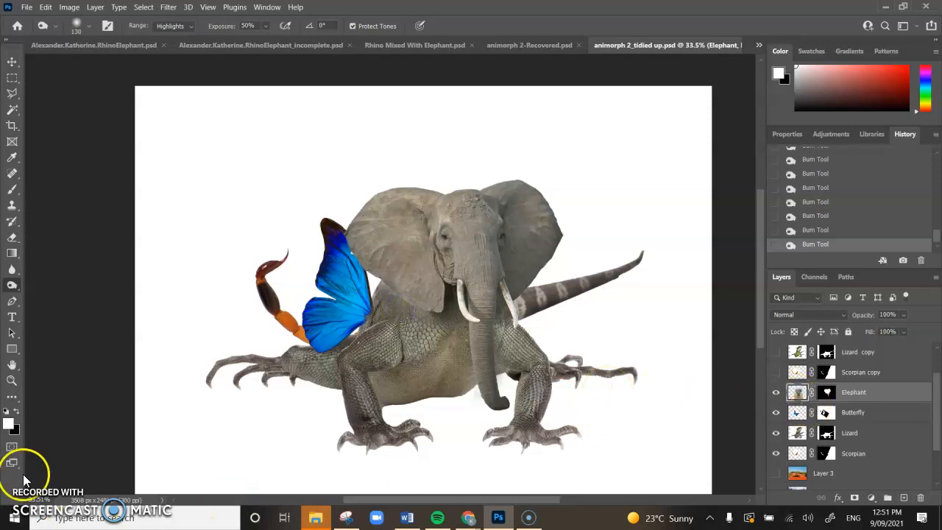
left_click_drag(13, 287, 45, 294)
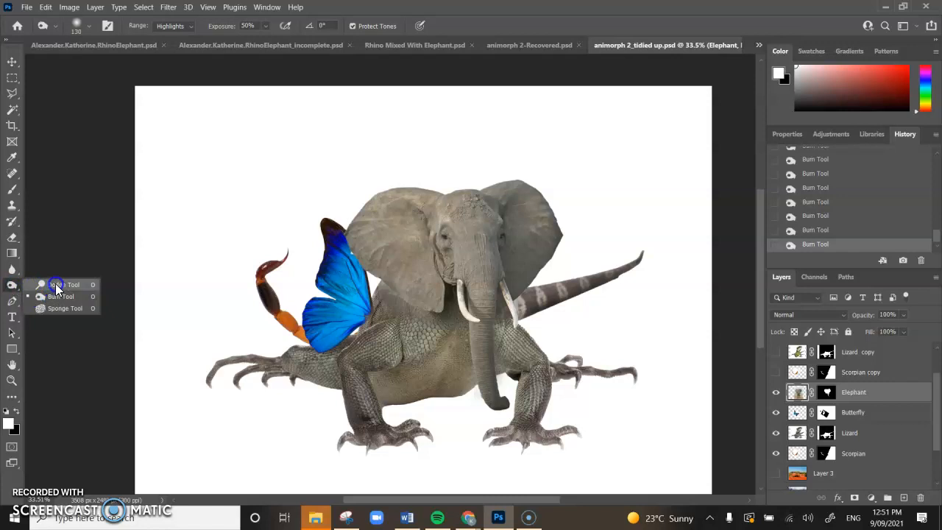
left_click(56, 284)
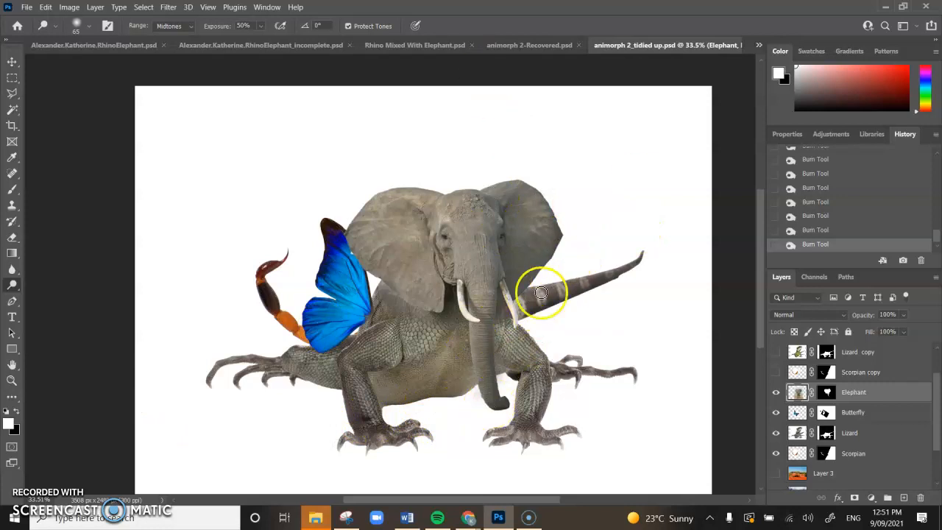
left_click(260, 26)
mouse_move(530, 230)
left_mouse_down()
mouse_move(634, 335)
mouse_move(538, 287)
left_mouse_up()
mouse_move(595, 268)
left_mouse_down()
mouse_move(565, 283)
mouse_move(793, 333)
mouse_move(794, 455)
mouse_move(793, 432)
mouse_move(602, 304)
mouse_move(535, 288)
left_mouse_up()
left_click(797, 432)
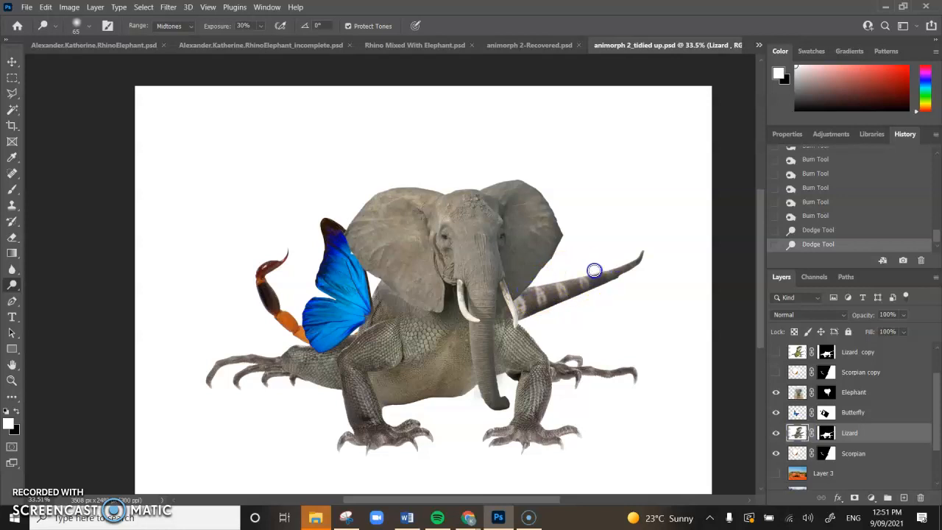
Dodge the midtones of a stripe near the base of the lizard's tail at 30% exposure.
left_click_drag(540, 280, 541, 281)
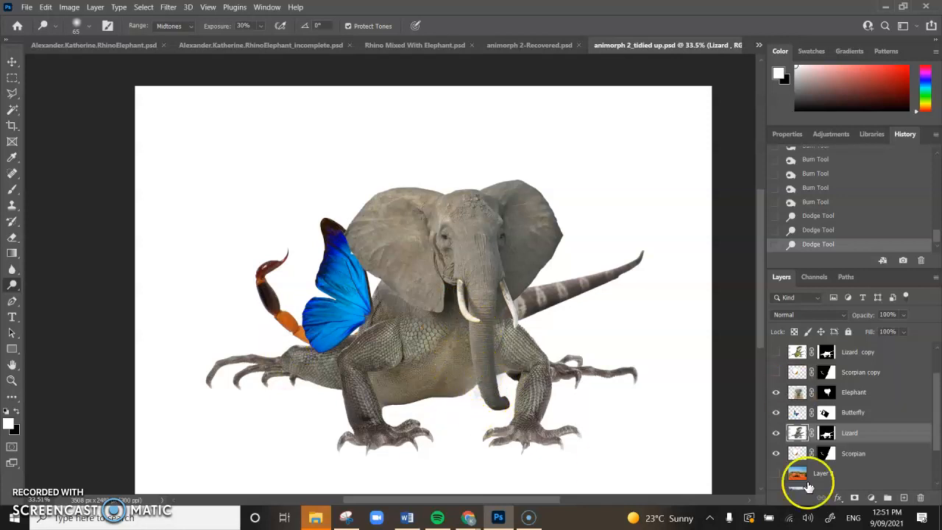
Switch to the Burn tool, try a highlights stroke beside the trunk on the Elephant layer, and undo it.
left_click(797, 392)
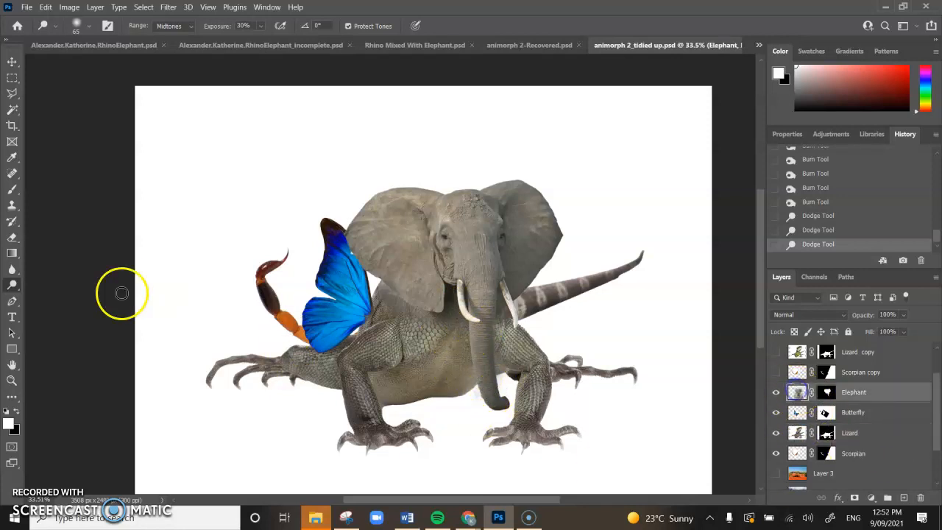
right_click(9, 295)
left_click(51, 295)
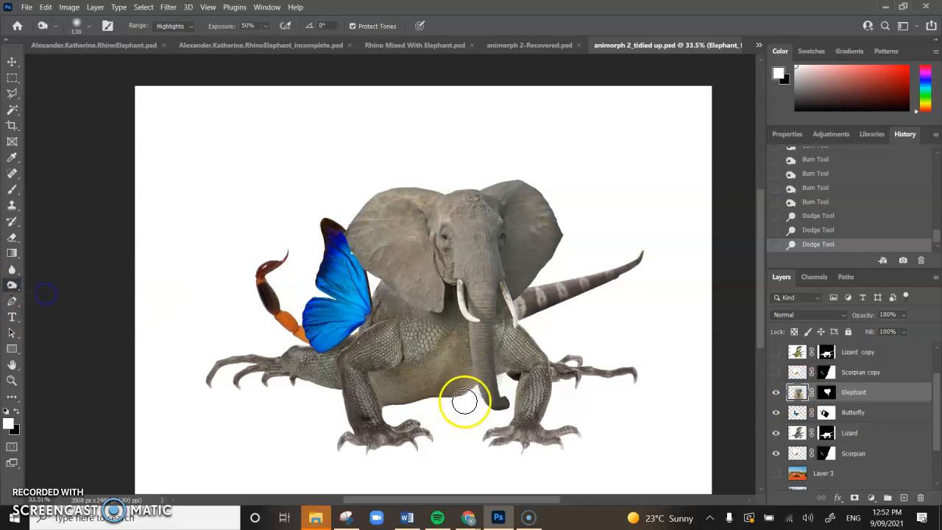
left_click_drag(472, 342, 461, 341)
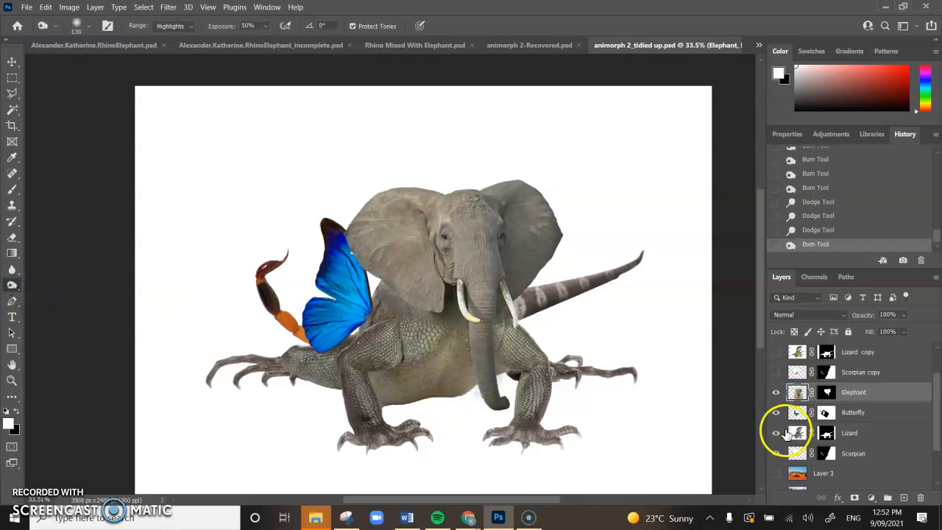
key("ctrl+z")
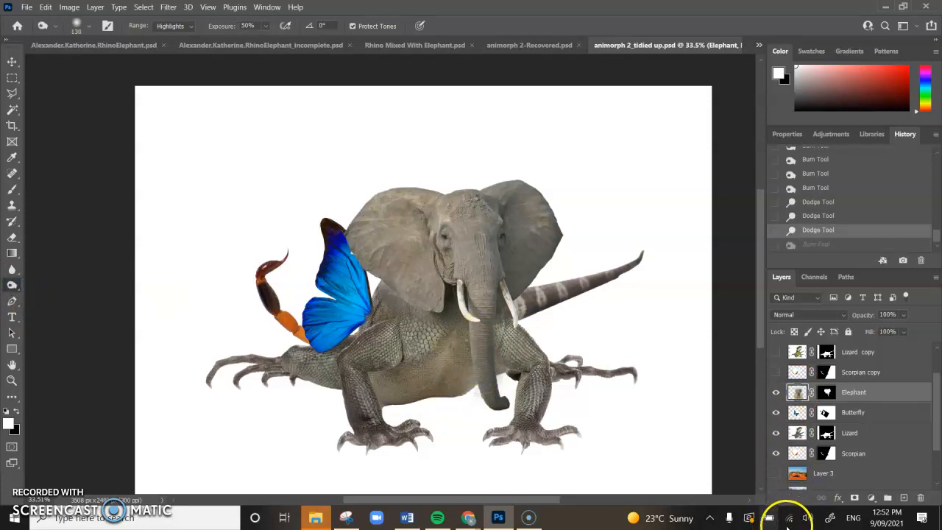
Try burning the highlights of the Lizard layer's chest beside the trunk at 50% exposure, and revert those strokes.
left_click(795, 433)
left_click_drag(463, 336, 474, 377)
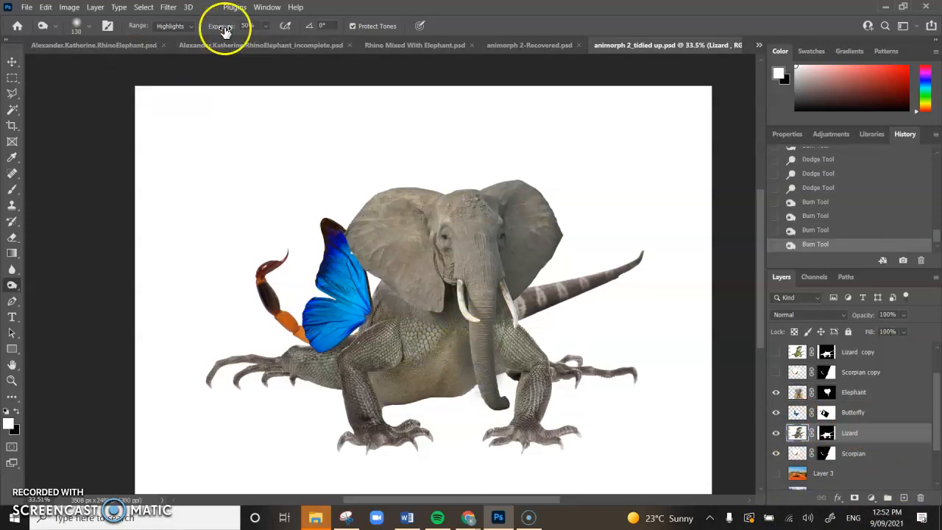
left_click(832, 200)
key("ctrl+z")
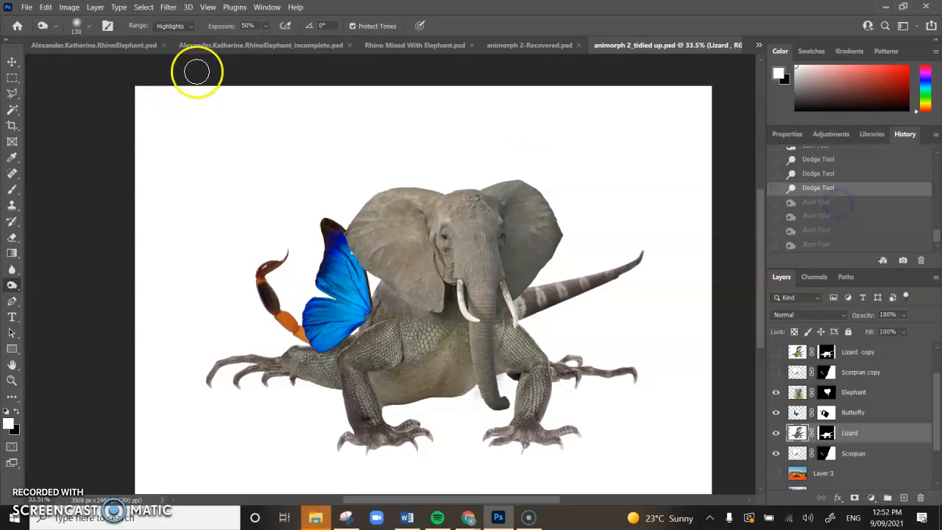
Burn the midtones of the Lizard layer's chest beside the trunk, its lower belly and its tail's underside, lowering the exposure to 33%.
left_click(166, 44)
mouse_move(467, 375)
left_mouse_down()
mouse_move(468, 357)
mouse_move(479, 388)
left_mouse_up()
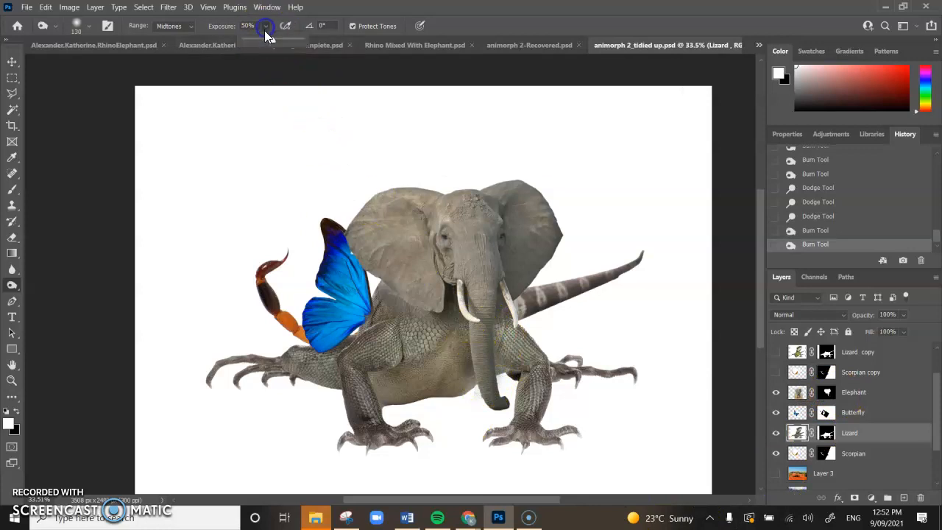
left_click_drag(265, 26, 263, 40)
left_click_drag(466, 337, 482, 390)
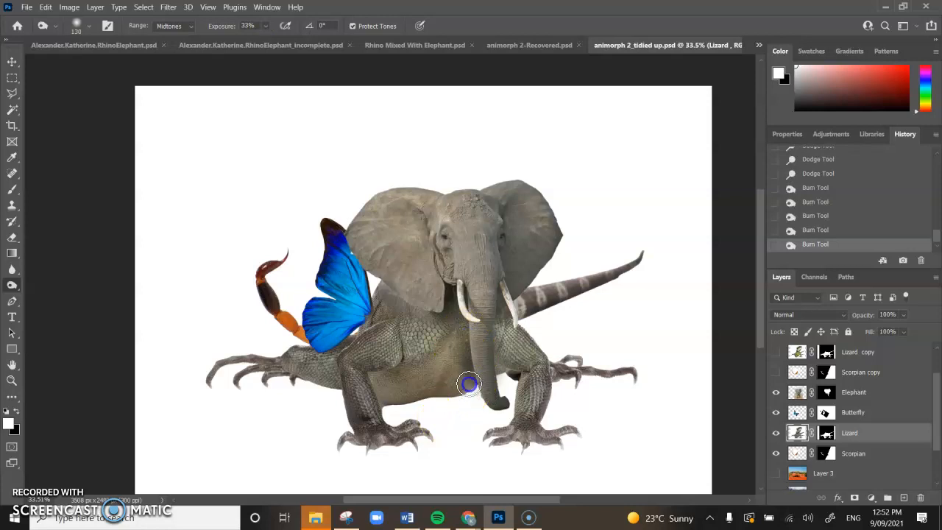
mouse_move(472, 388)
left_mouse_down()
mouse_move(399, 394)
mouse_move(428, 412)
mouse_move(449, 395)
mouse_move(394, 399)
mouse_move(444, 398)
mouse_move(477, 377)
mouse_move(472, 370)
mouse_move(467, 384)
mouse_move(471, 373)
mouse_move(447, 393)
mouse_move(525, 376)
mouse_move(501, 368)
mouse_move(392, 408)
mouse_move(445, 402)
mouse_move(380, 402)
left_mouse_up()
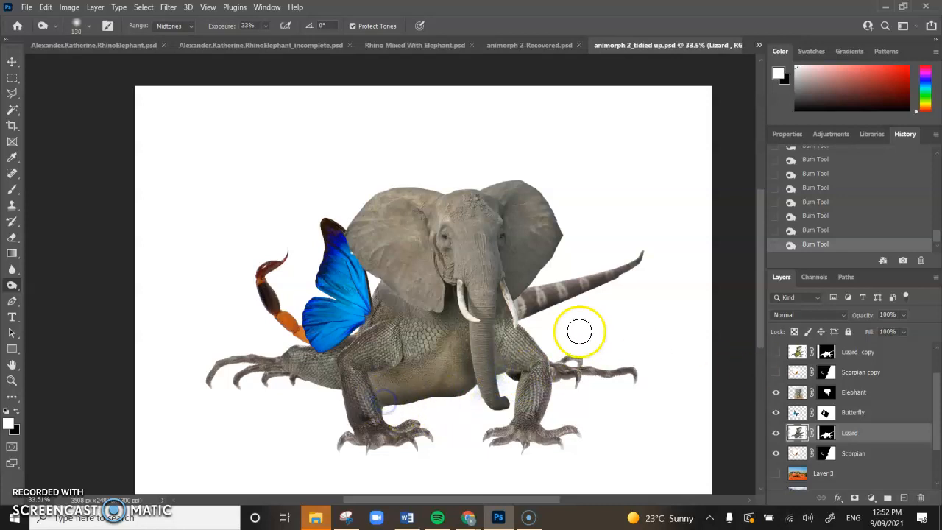
left_click_drag(579, 332, 575, 309)
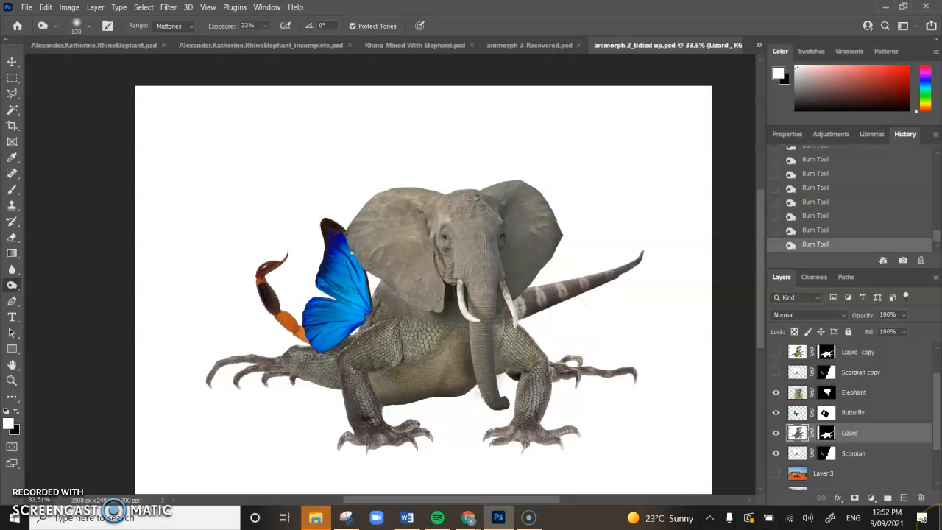